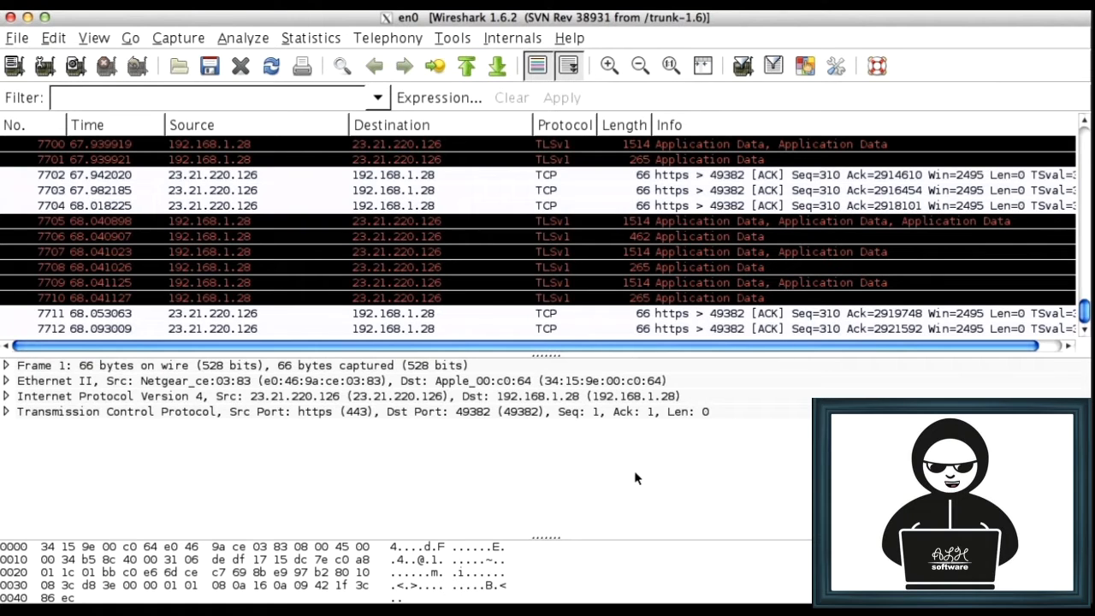
Check the en0 capture for VoIP calls and close the call overview
{"action": "left_click", "coordinate": [464, 41]}
{"action": "mouse_move", "coordinate": [417, 42]}
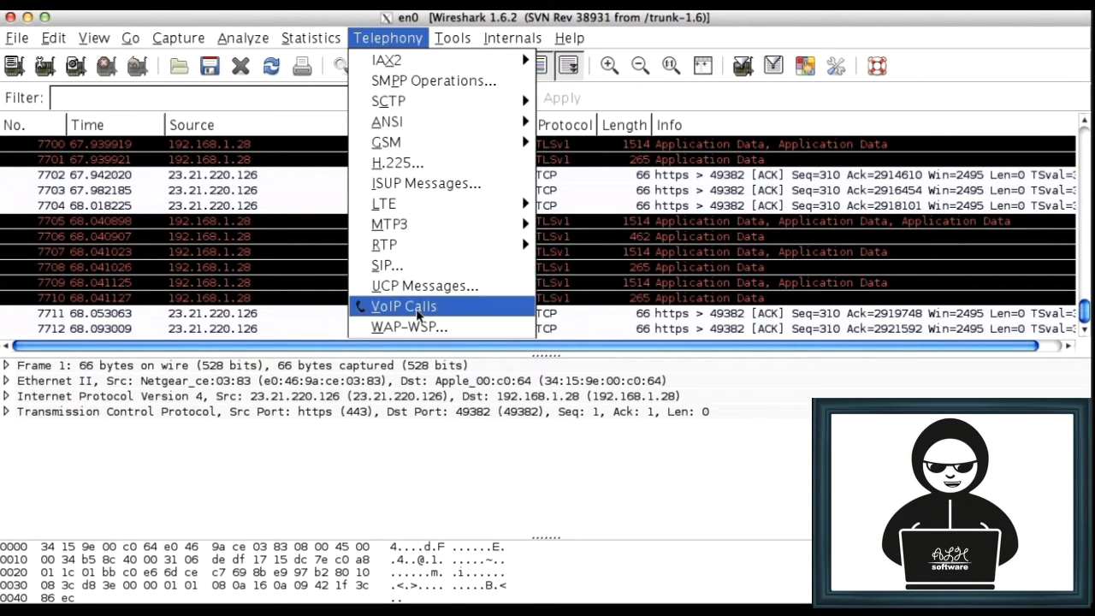
{"action": "left_click", "coordinate": [417, 309]}
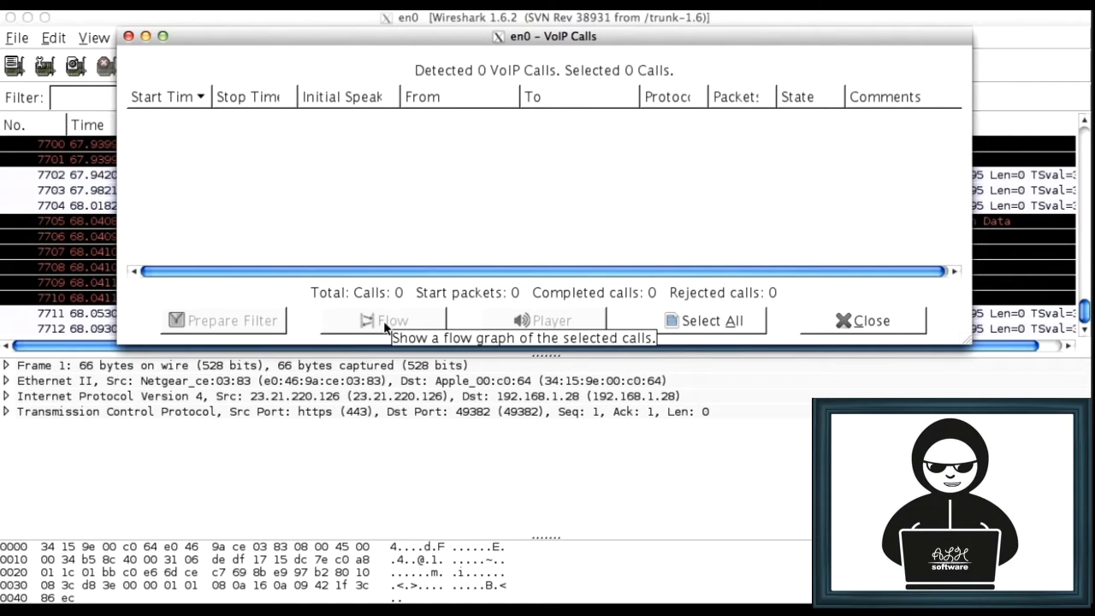
{"action": "left_click", "coordinate": [879, 321]}
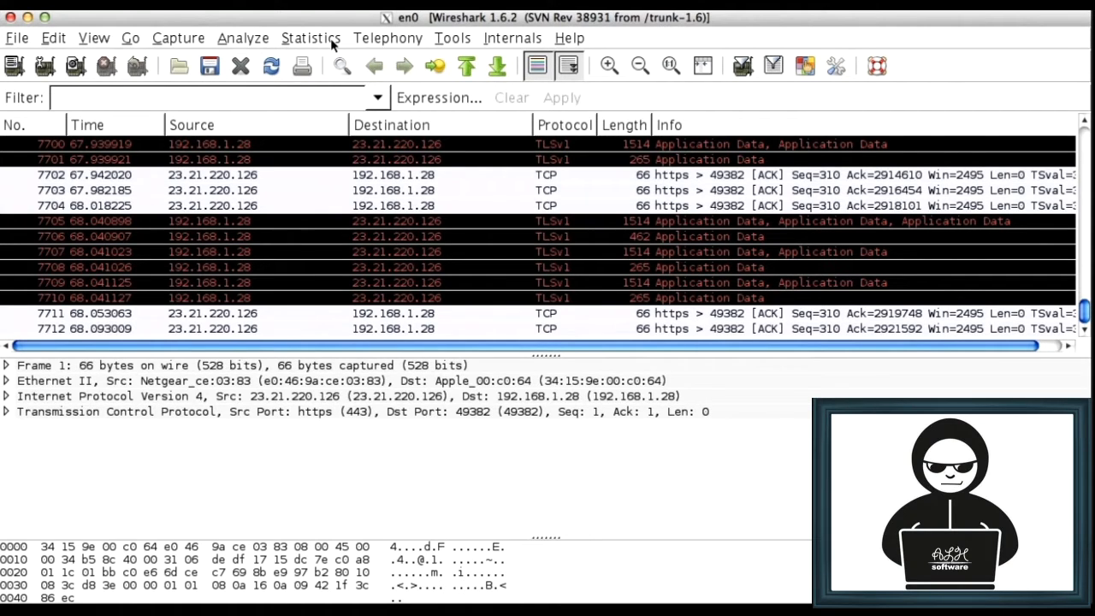
Open the capture's endpoint statistics and look through the whole list of Ethernet endpoints
{"action": "left_click", "coordinate": [310, 37]}
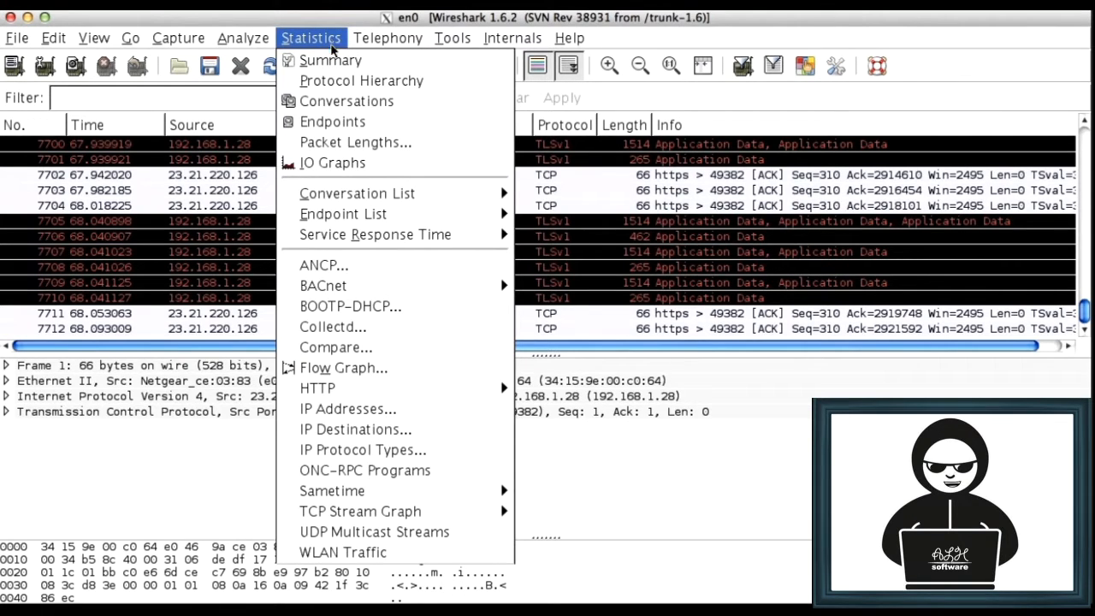
{"action": "left_click", "coordinate": [332, 121]}
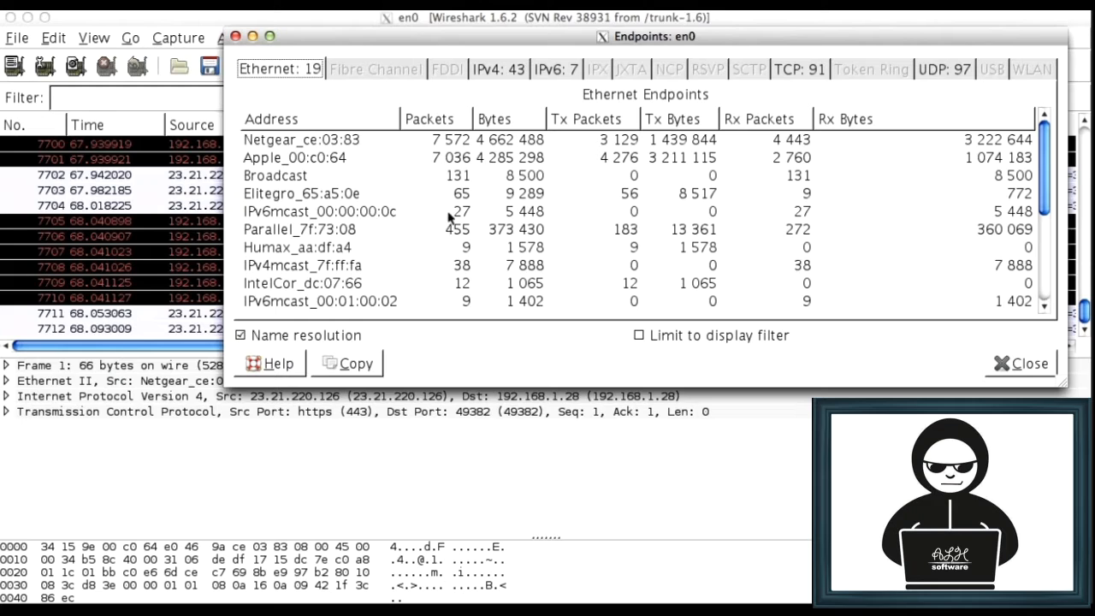
{"action": "scroll", "coordinate": [448, 221], "scroll_direction": "down", "scroll_amount": 3}
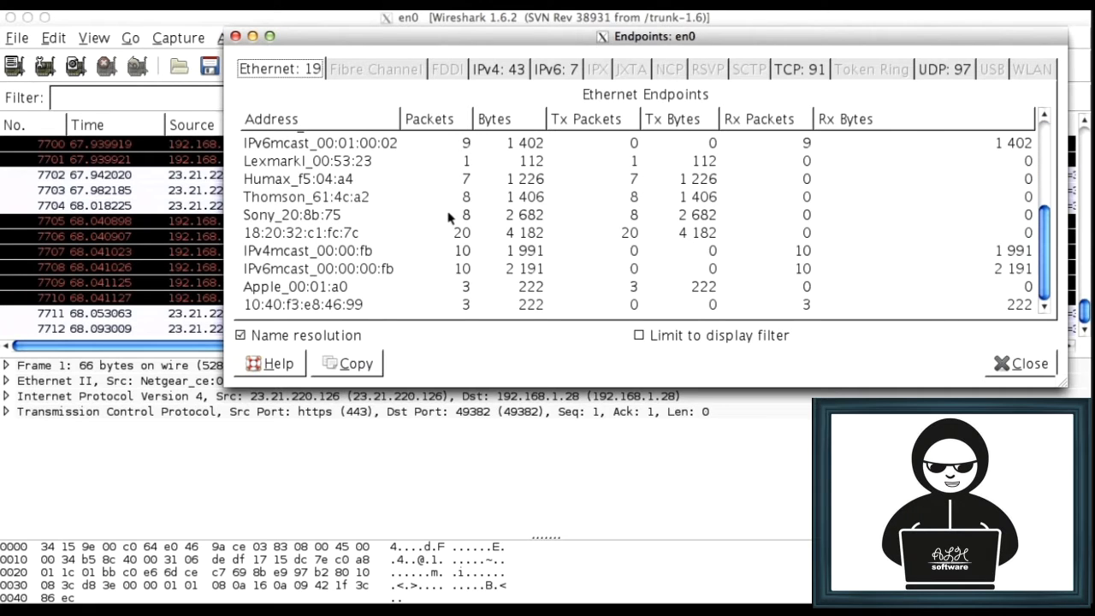
{"action": "scroll", "coordinate": [447, 218], "scroll_direction": "up", "scroll_amount": 3}
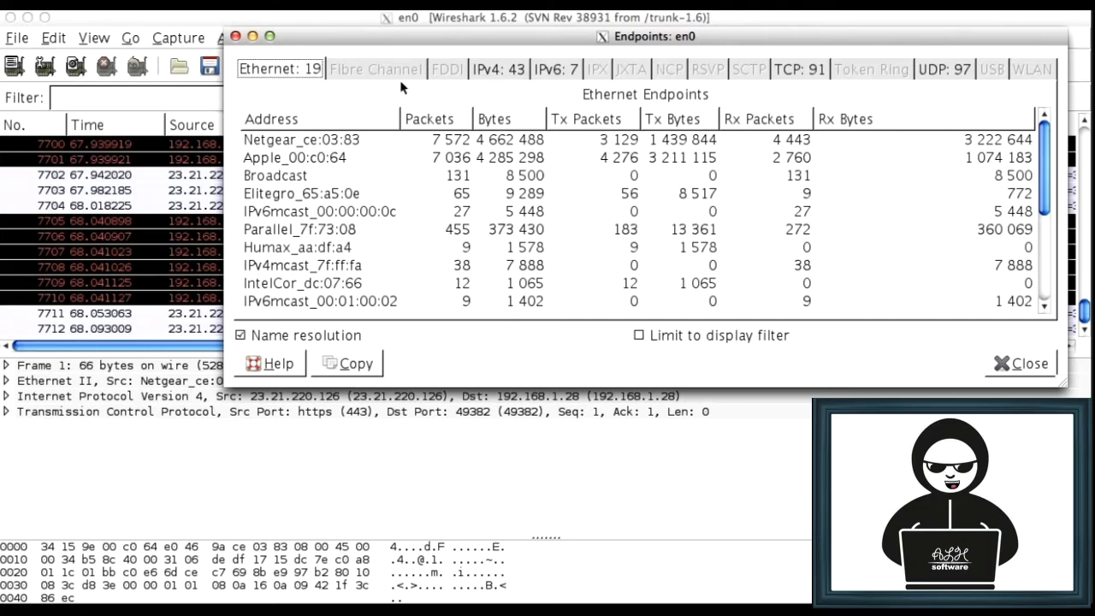
Review the IPv4, IPv6 and TCP endpoints, return to the Ethernet list and close the endpoint statistics
{"action": "left_click", "coordinate": [493, 73]}
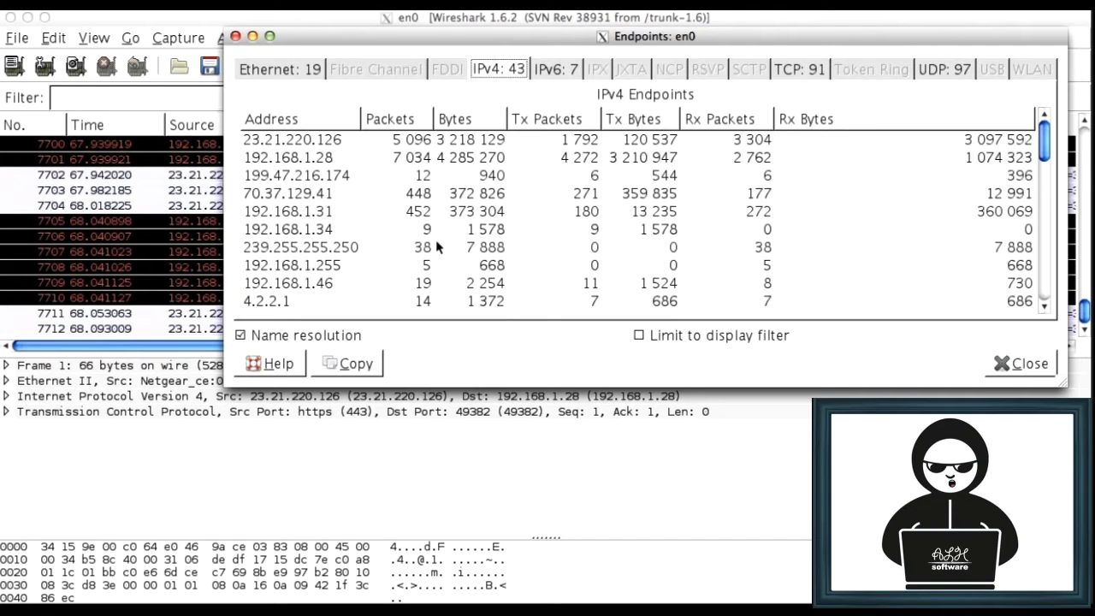
{"action": "scroll", "coordinate": [436, 237], "scroll_direction": "down", "scroll_amount": 5}
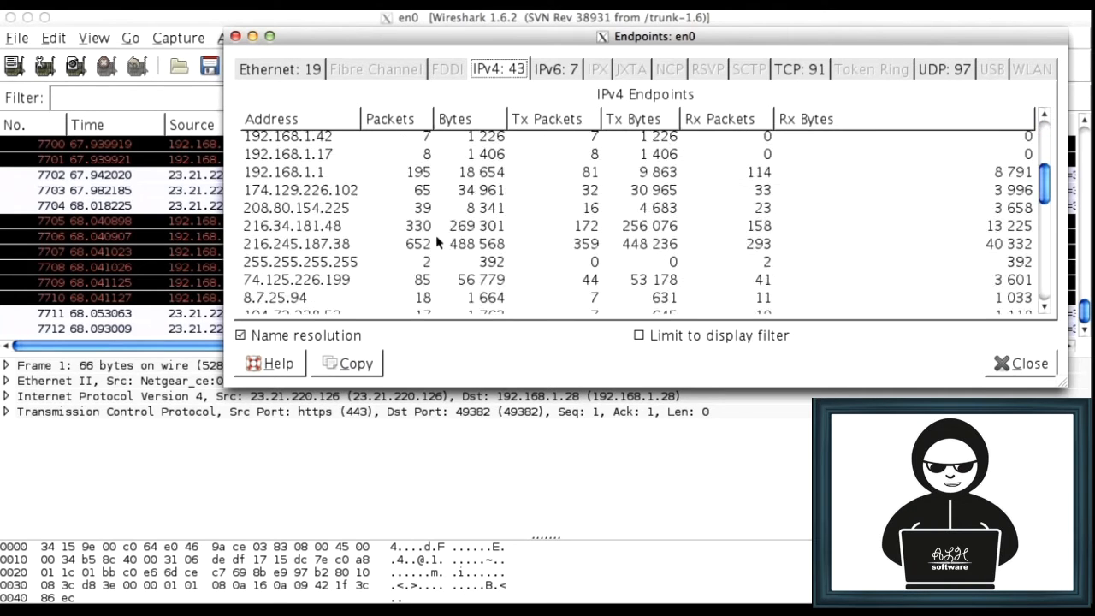
{"action": "scroll", "coordinate": [435, 237], "scroll_direction": "down", "scroll_amount": 5}
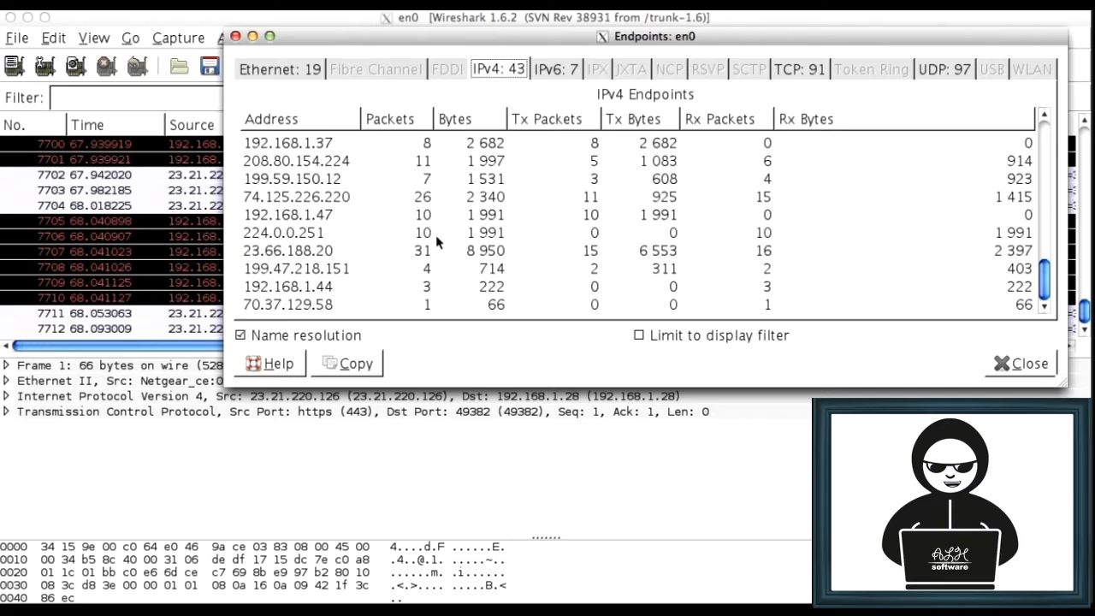
{"action": "left_click", "coordinate": [548, 72]}
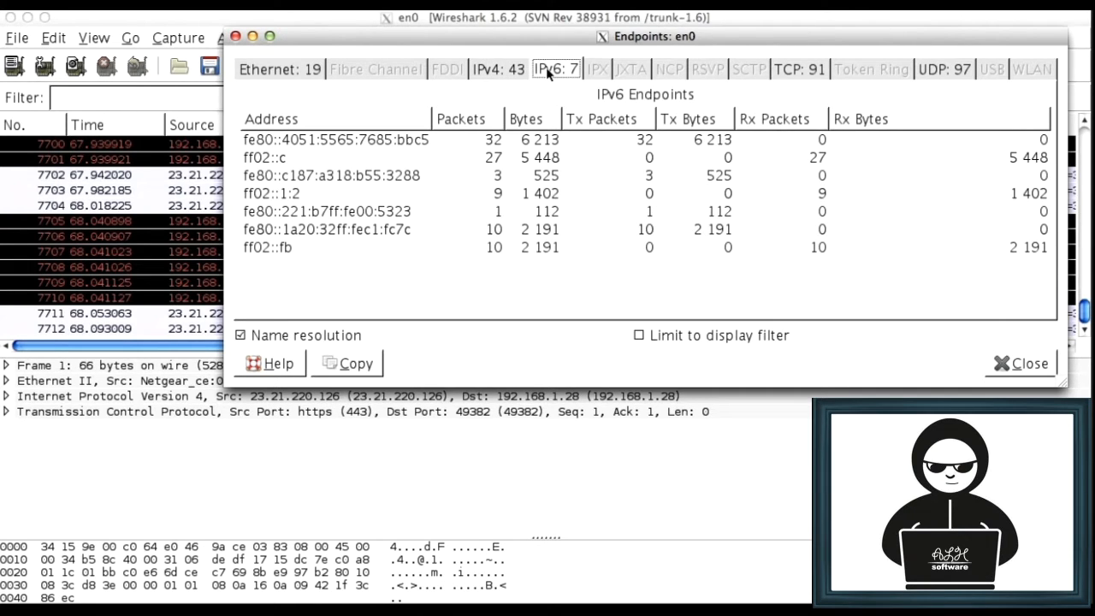
{"action": "left_click", "coordinate": [788, 73]}
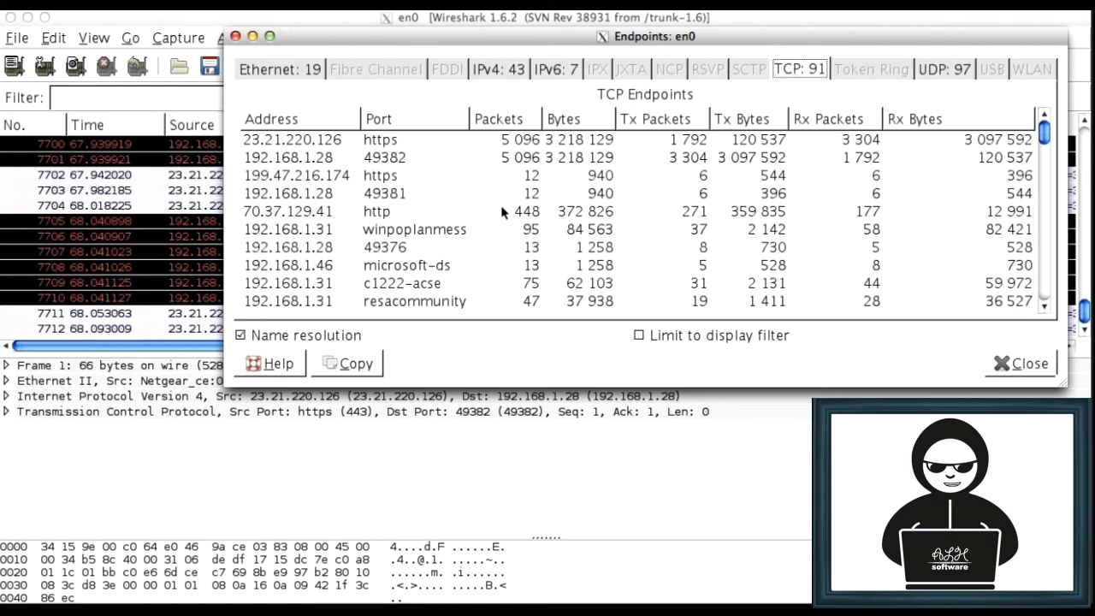
{"action": "left_click", "coordinate": [301, 74]}
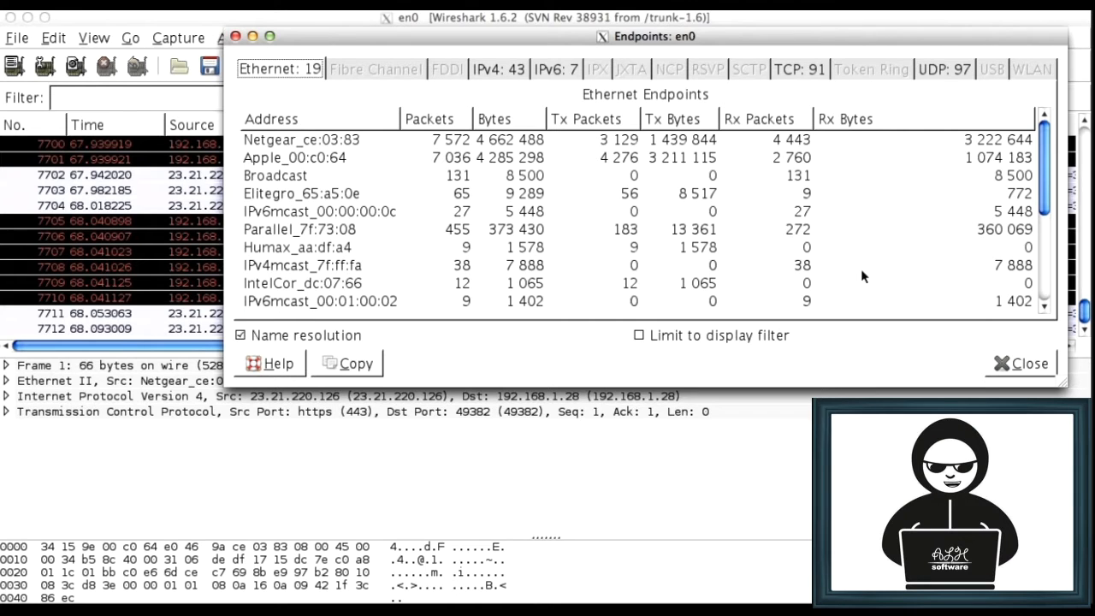
{"action": "left_click", "coordinate": [1007, 368]}
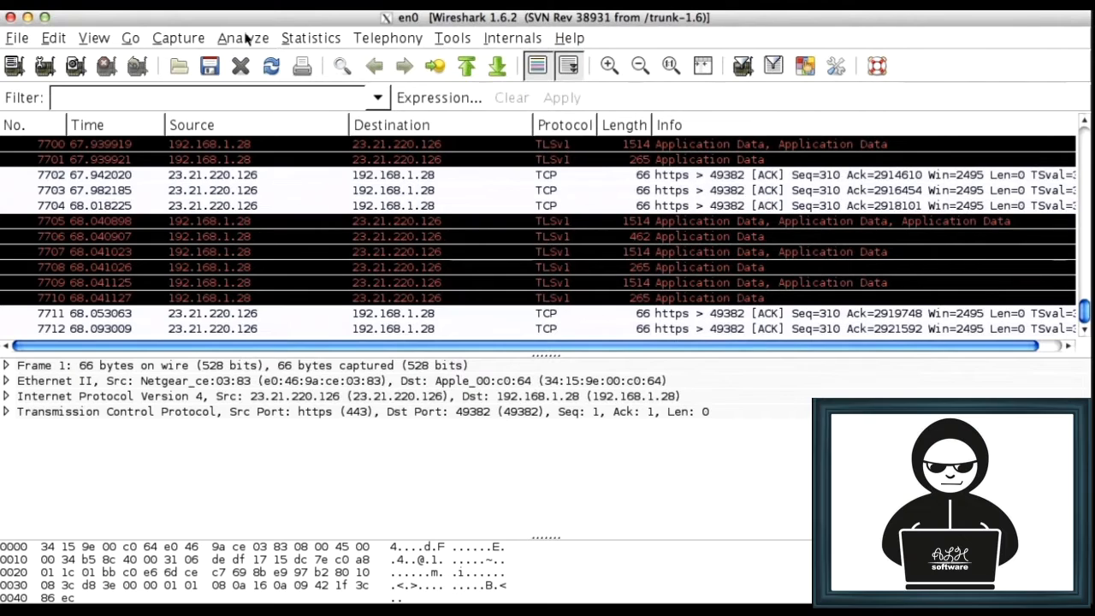
View the capture's IO graph and the unit choices for its Y axis, and close it without changes
{"action": "left_click", "coordinate": [301, 40]}
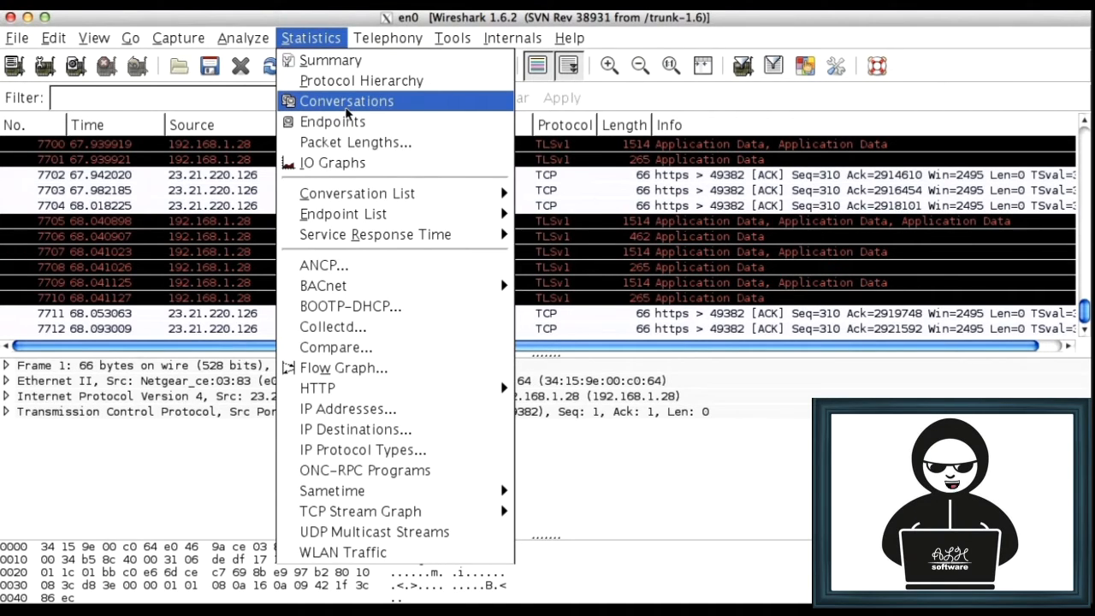
{"action": "left_click", "coordinate": [340, 164]}
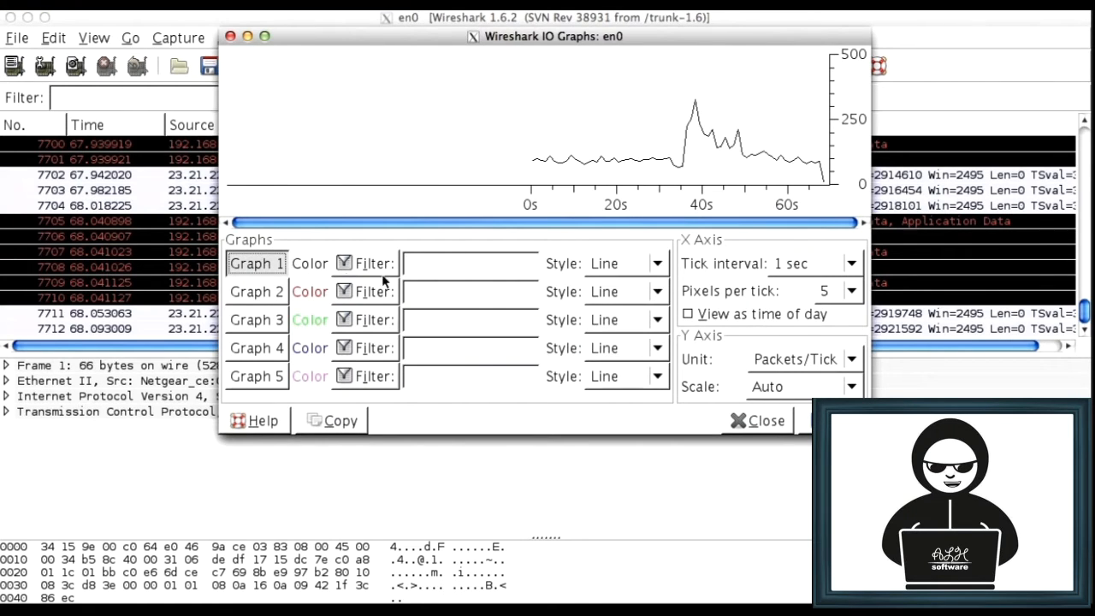
{"action": "left_click", "coordinate": [863, 360]}
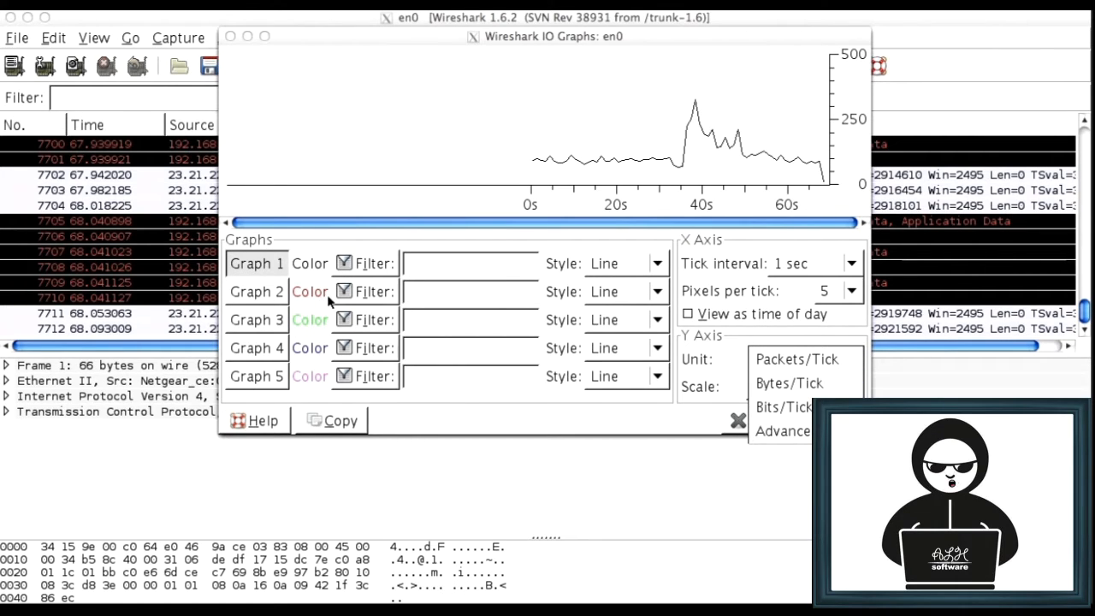
{"action": "left_click", "coordinate": [487, 405]}
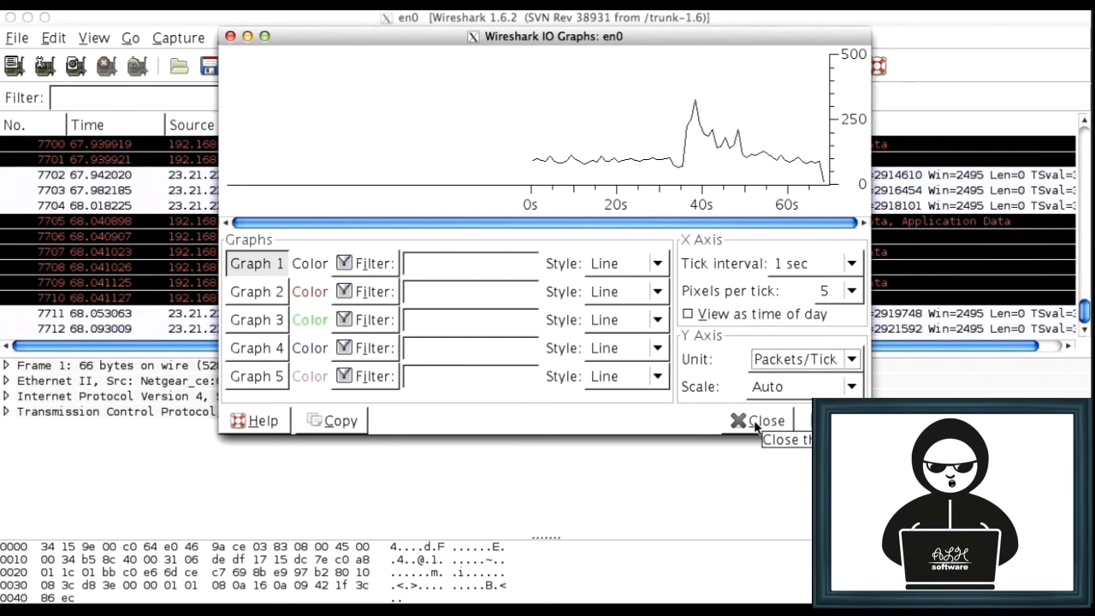
{"action": "left_click", "coordinate": [754, 421]}
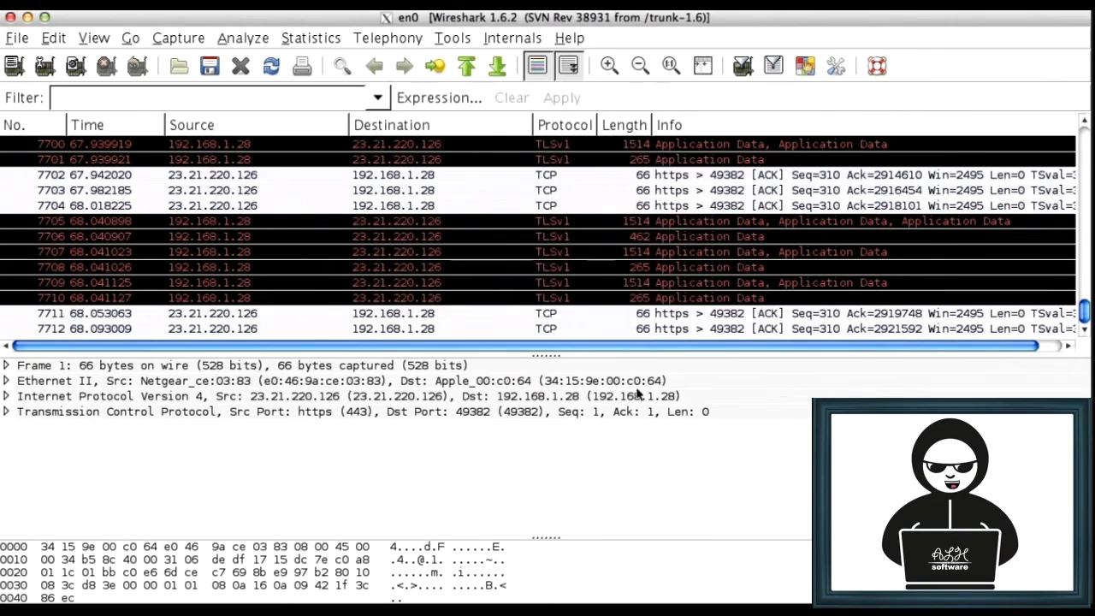
Generate a flow graph of all packets using general flow and standard source/destination addresses
{"action": "left_click", "coordinate": [310, 38]}
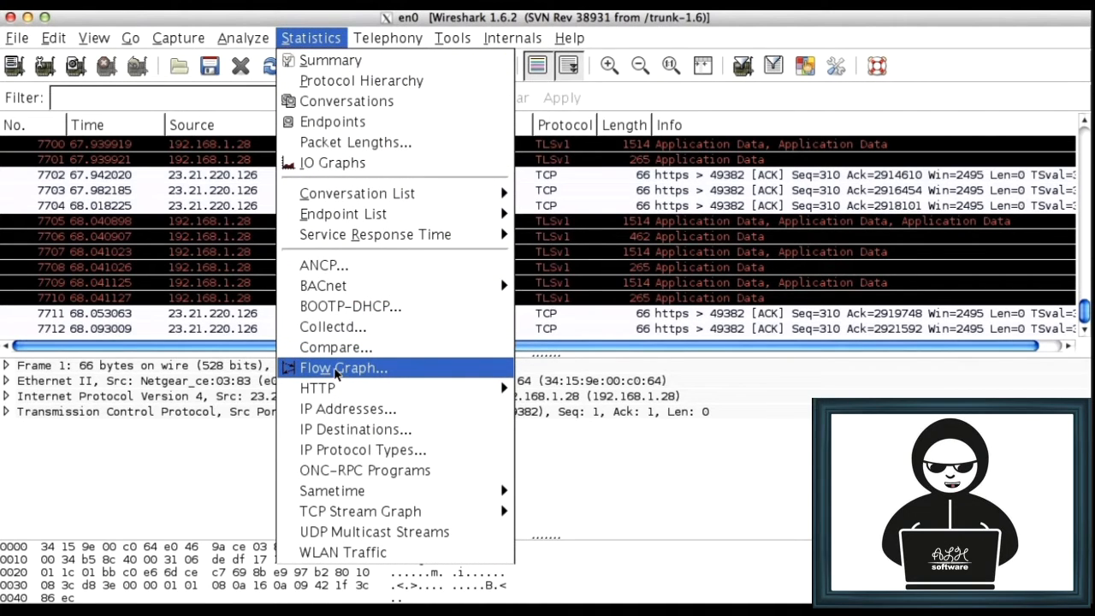
{"action": "left_click", "coordinate": [336, 369]}
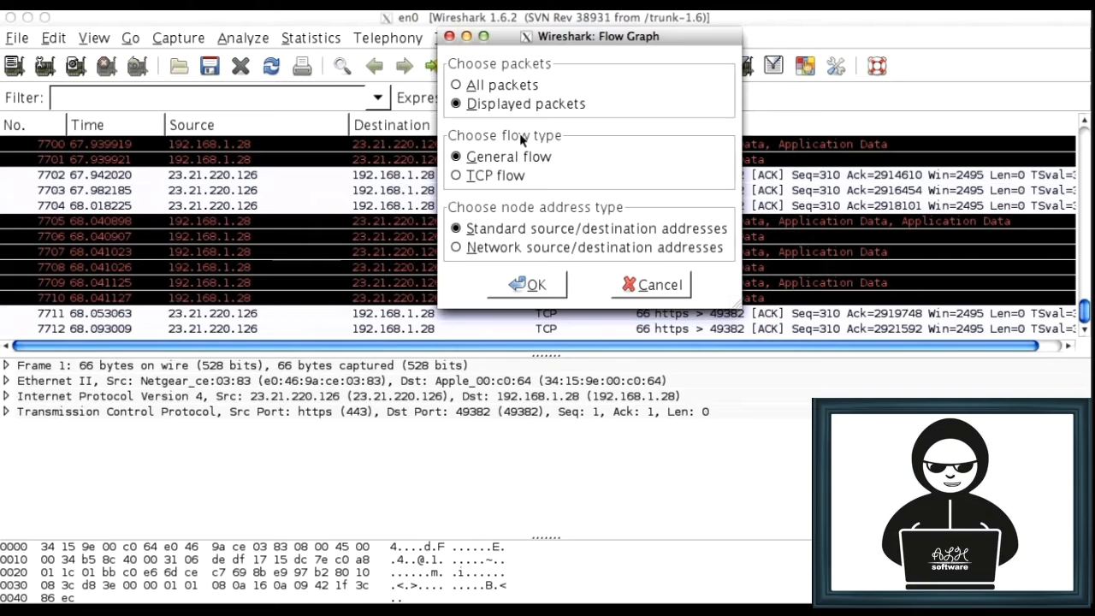
{"action": "left_click", "coordinate": [500, 86]}
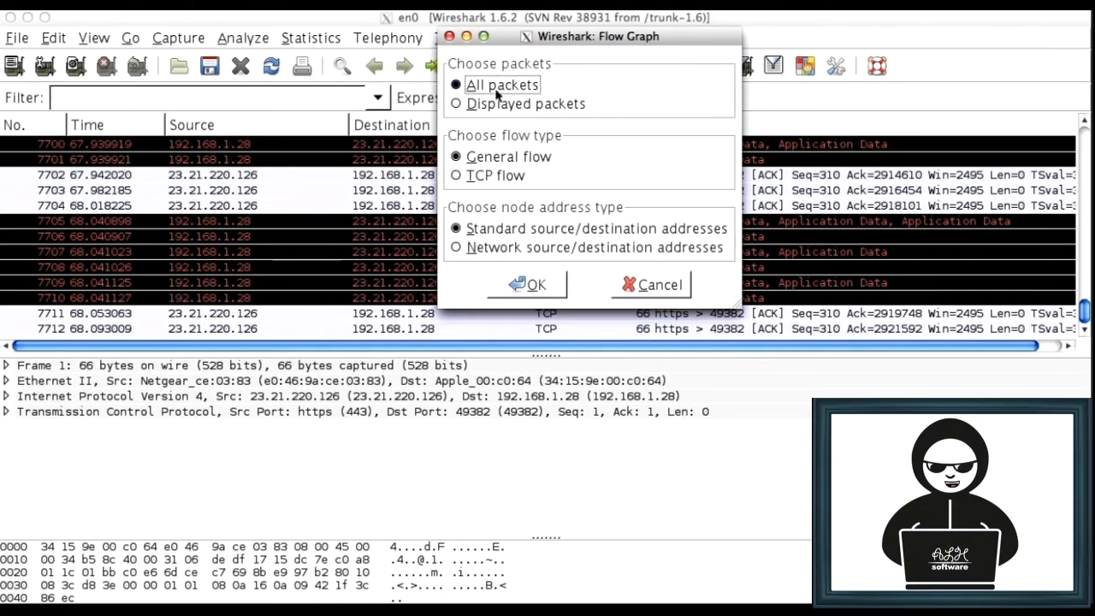
{"action": "left_click", "coordinate": [517, 284]}
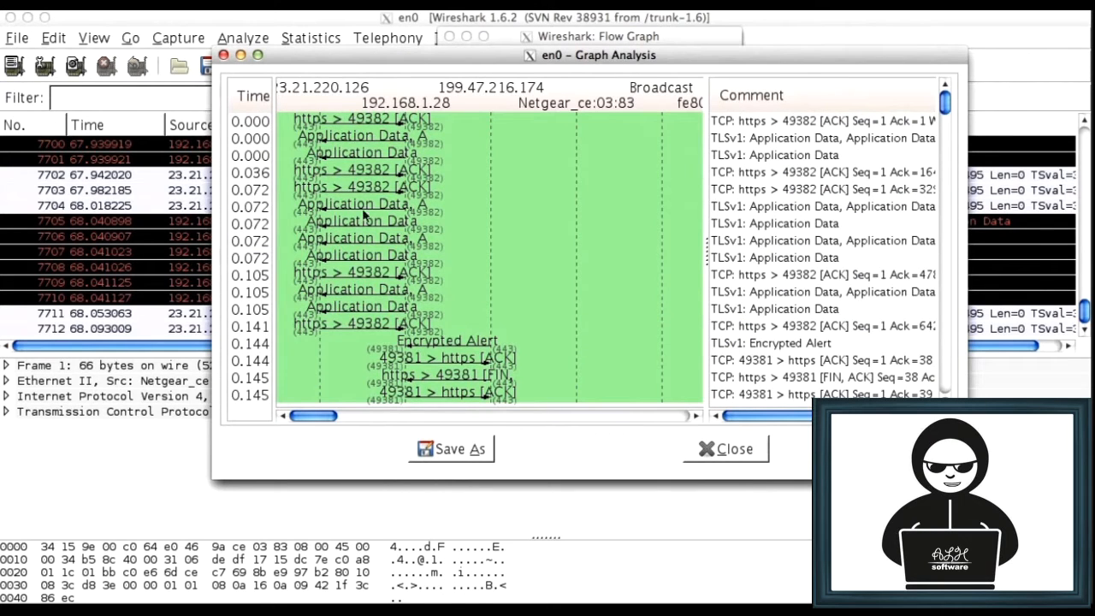
Enlarge the flow graph window, examine the packet exchanges between hosts over time, and close the graph
{"action": "left_click_drag", "start_coordinate": [313, 52], "coordinate": [109, 14]}
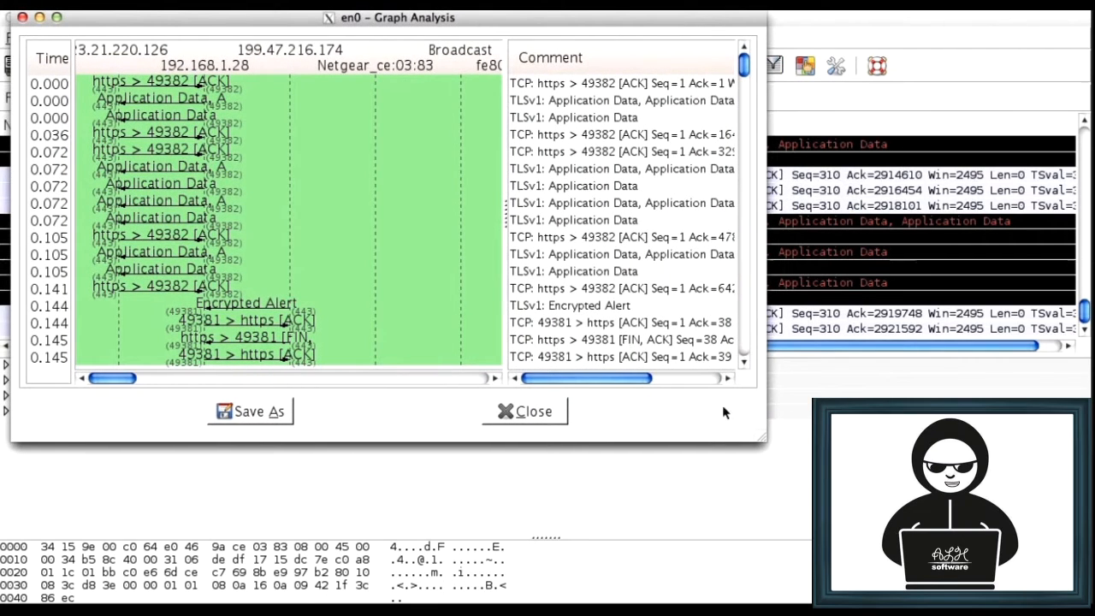
{"action": "left_click_drag", "start_coordinate": [758, 441], "coordinate": [1053, 615]}
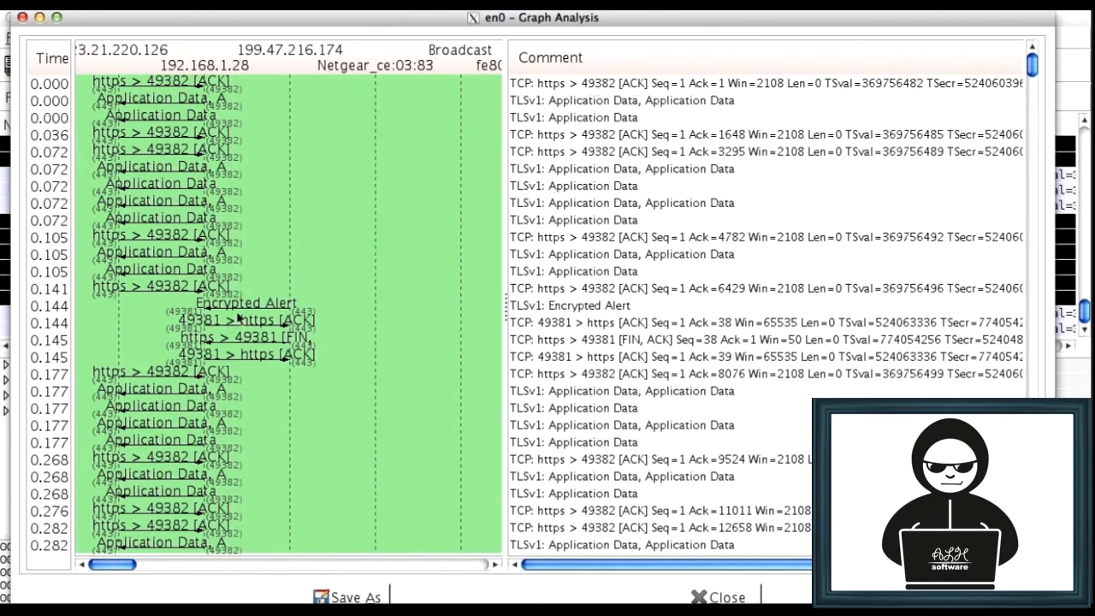
{"action": "scroll", "coordinate": [236, 310], "scroll_direction": "down", "scroll_amount": 10}
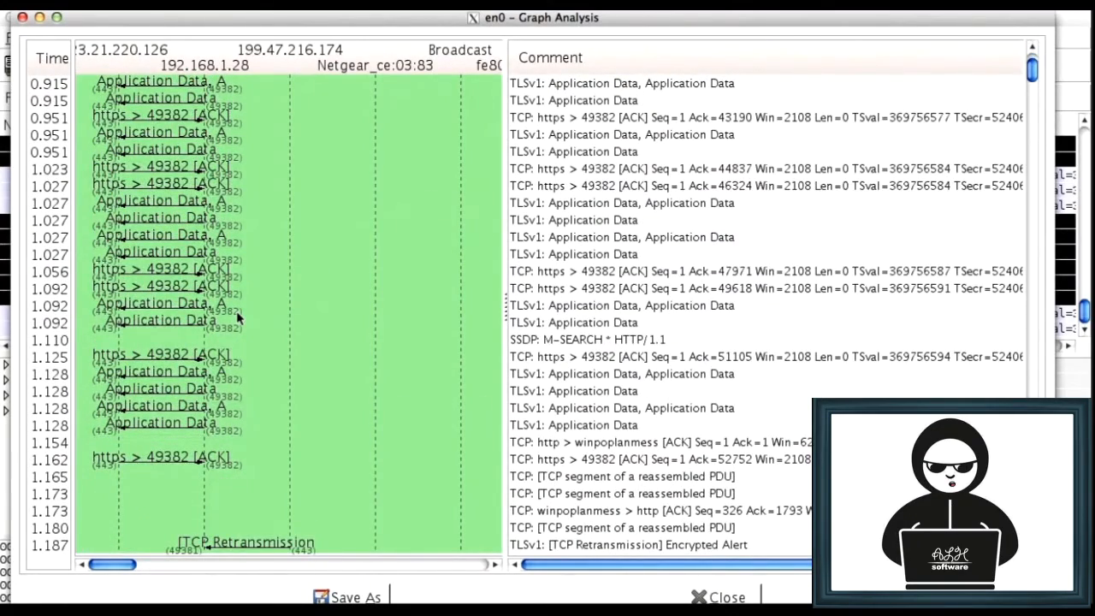
{"action": "scroll", "coordinate": [236, 310], "scroll_direction": "down", "scroll_amount": 10}
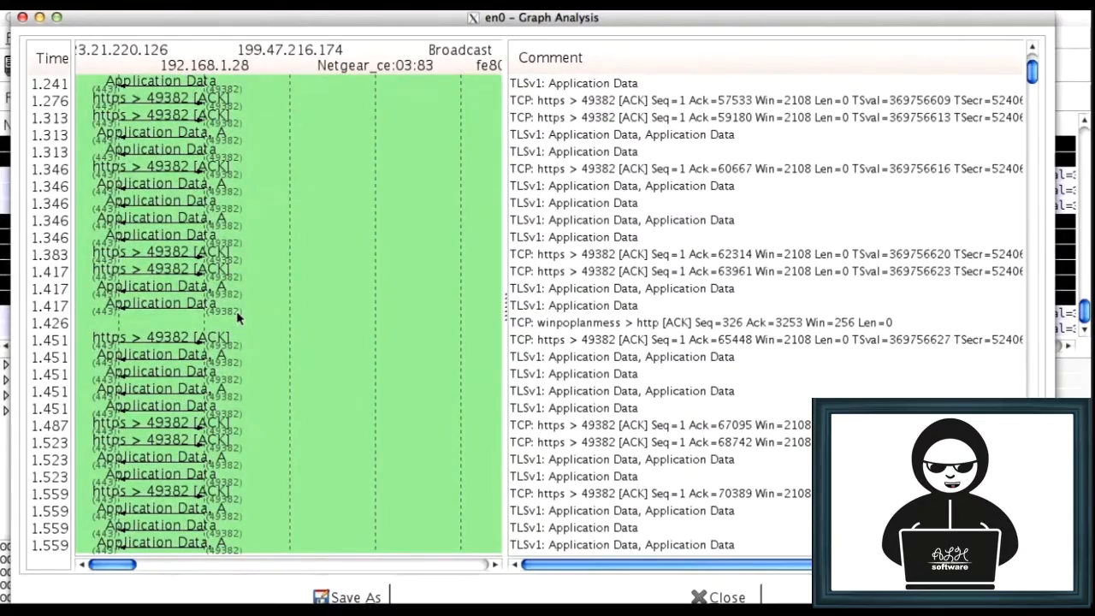
{"action": "scroll", "coordinate": [236, 310], "scroll_direction": "down", "scroll_amount": 15}
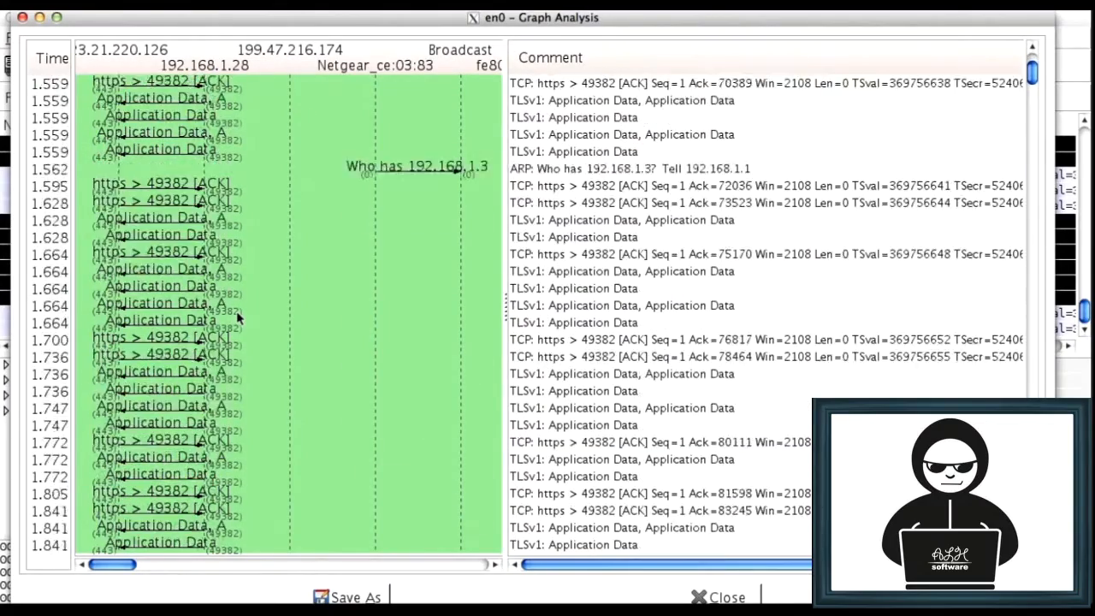
{"action": "scroll", "coordinate": [236, 311], "scroll_direction": "down", "scroll_amount": 15}
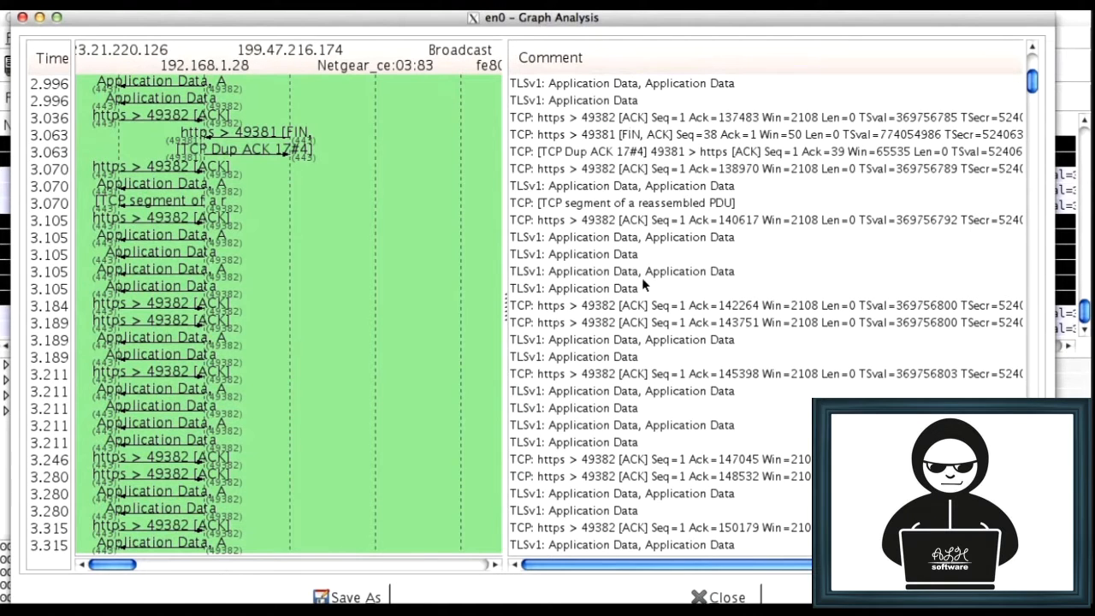
{"action": "left_click", "coordinate": [716, 597]}
Open the HTTP requests statistics, view the available display filters, and cancel without creating the statistic
{"action": "left_click", "coordinate": [311, 38]}
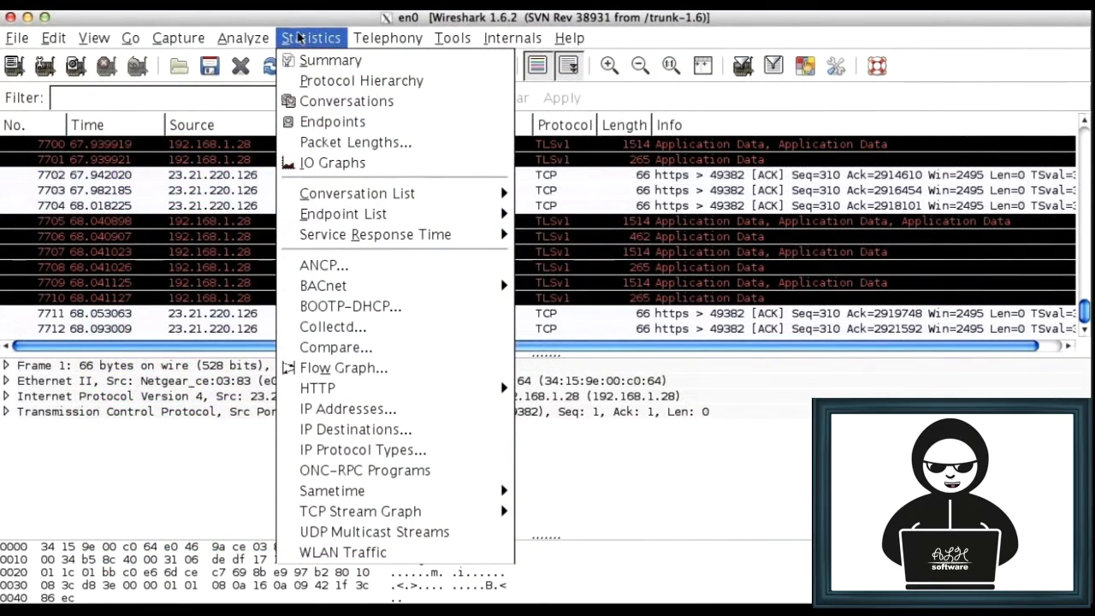
{"action": "mouse_move", "coordinate": [370, 291]}
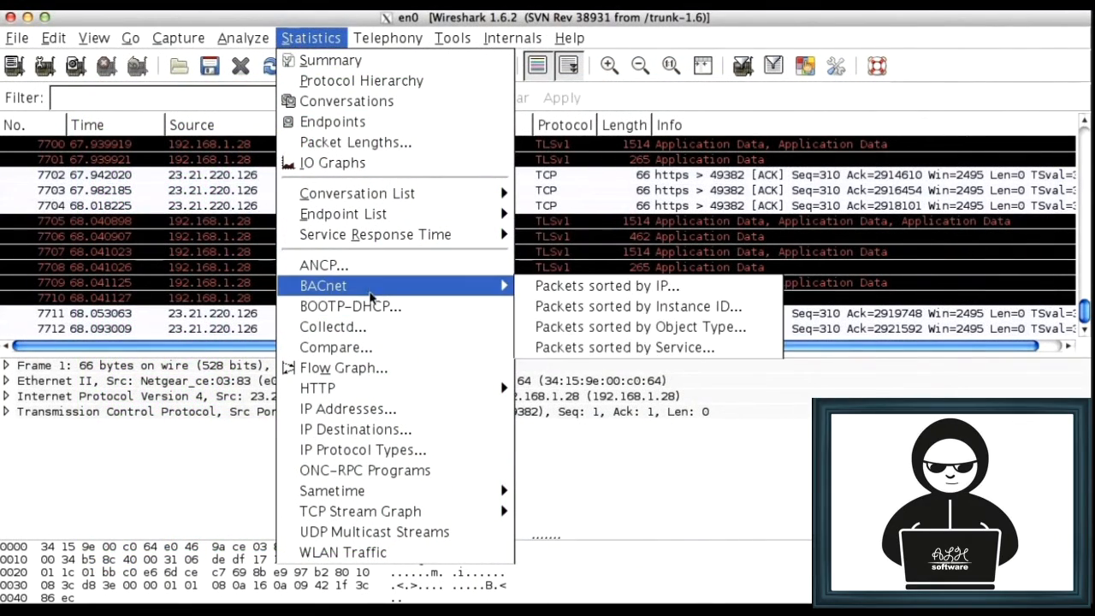
{"action": "mouse_move", "coordinate": [378, 389]}
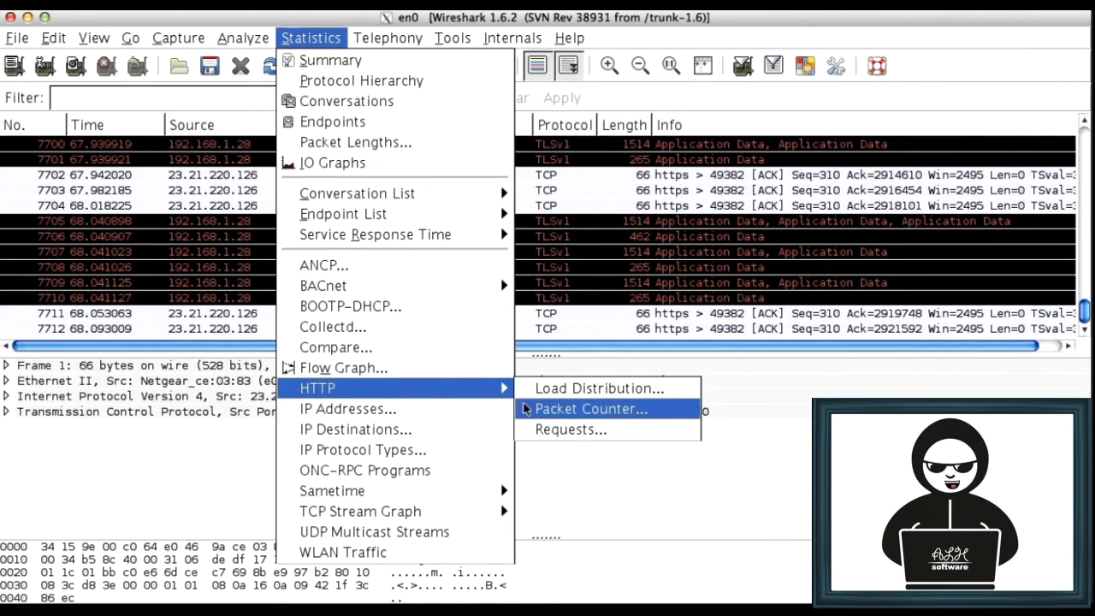
{"action": "left_click", "coordinate": [578, 430]}
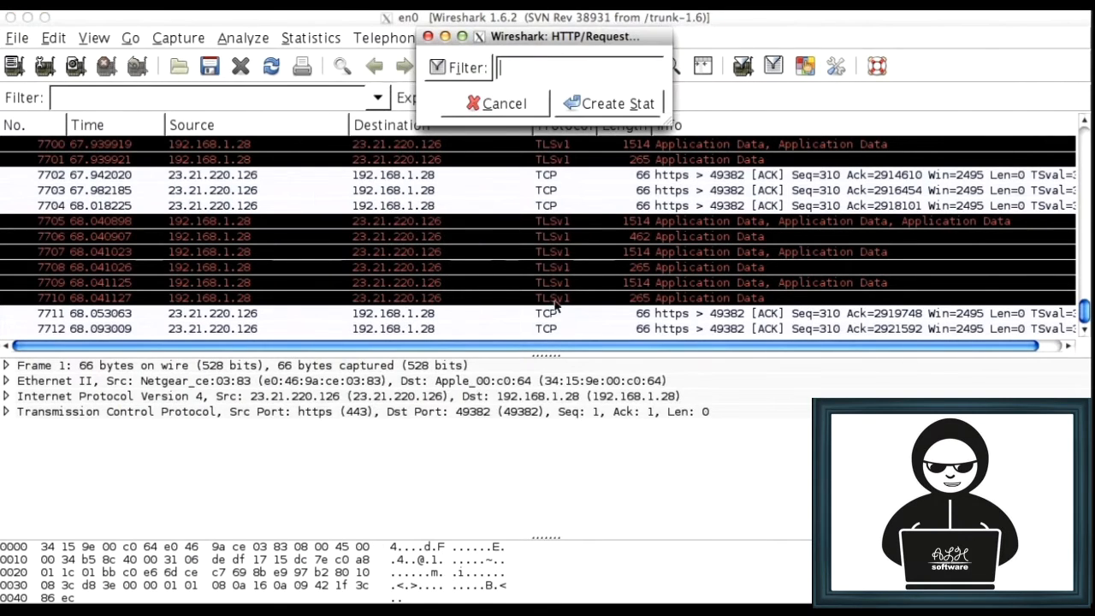
{"action": "left_click", "coordinate": [455, 70]}
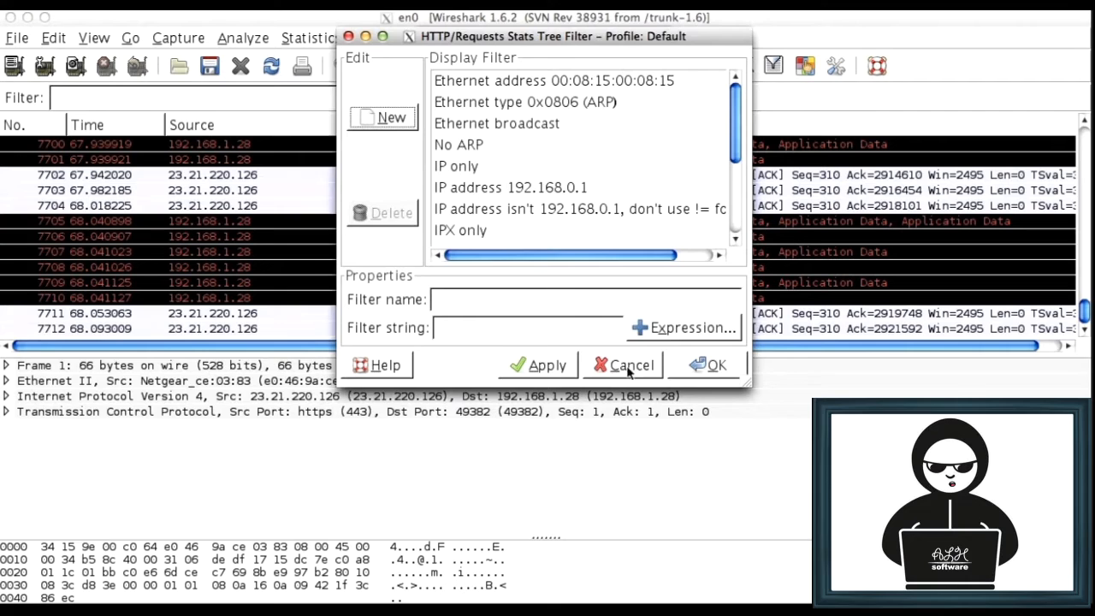
{"action": "left_click", "coordinate": [629, 367]}
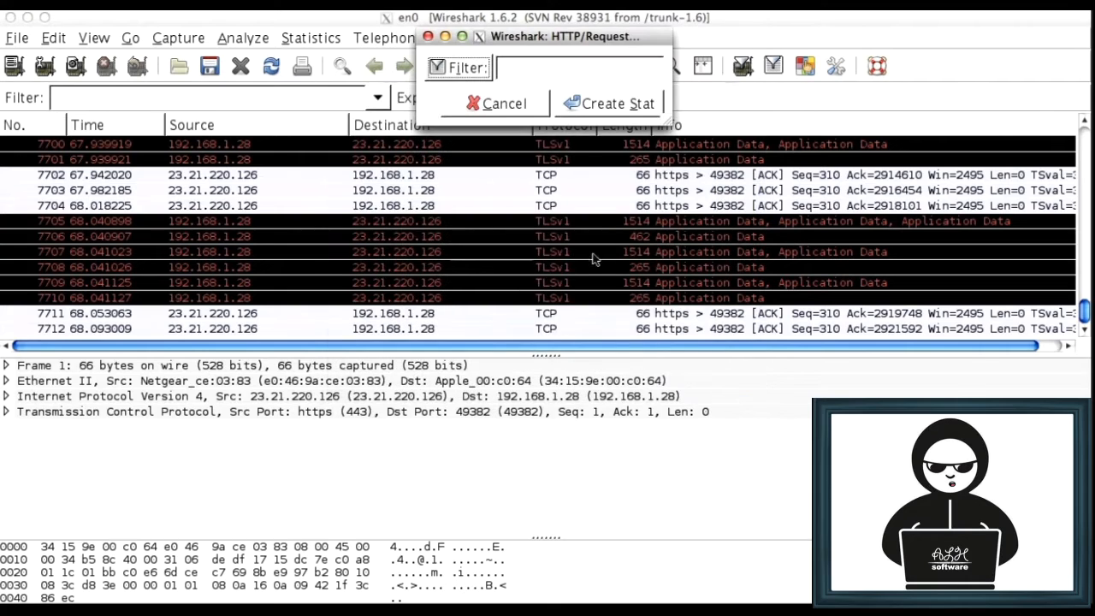
{"action": "left_click", "coordinate": [489, 101]}
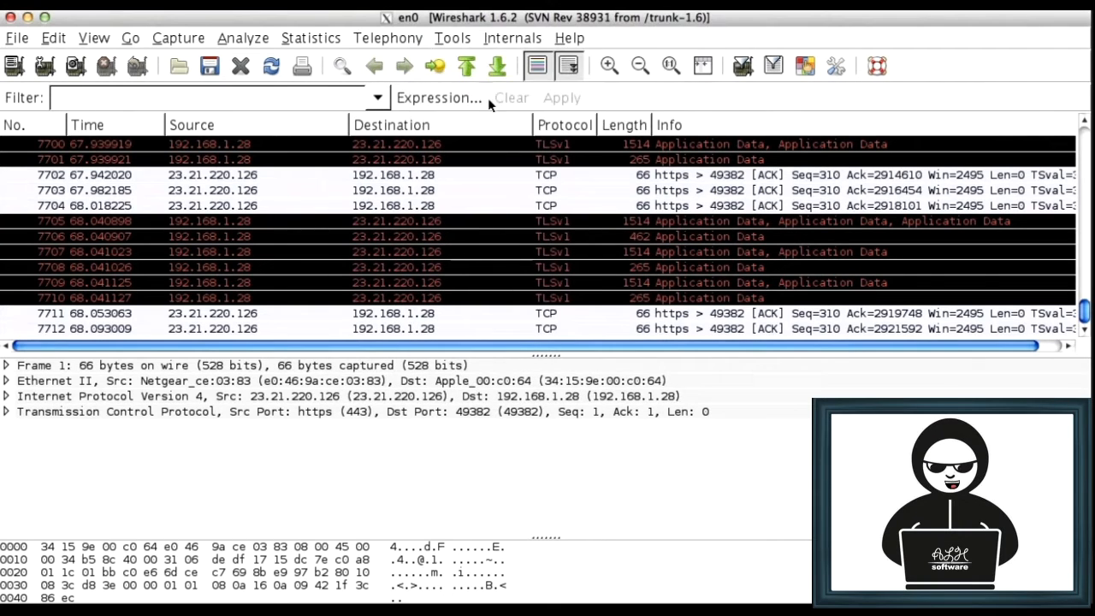
Review the full list of enabled protocols from start to end and cancel without changing any of them
{"action": "left_click", "coordinate": [308, 39]}
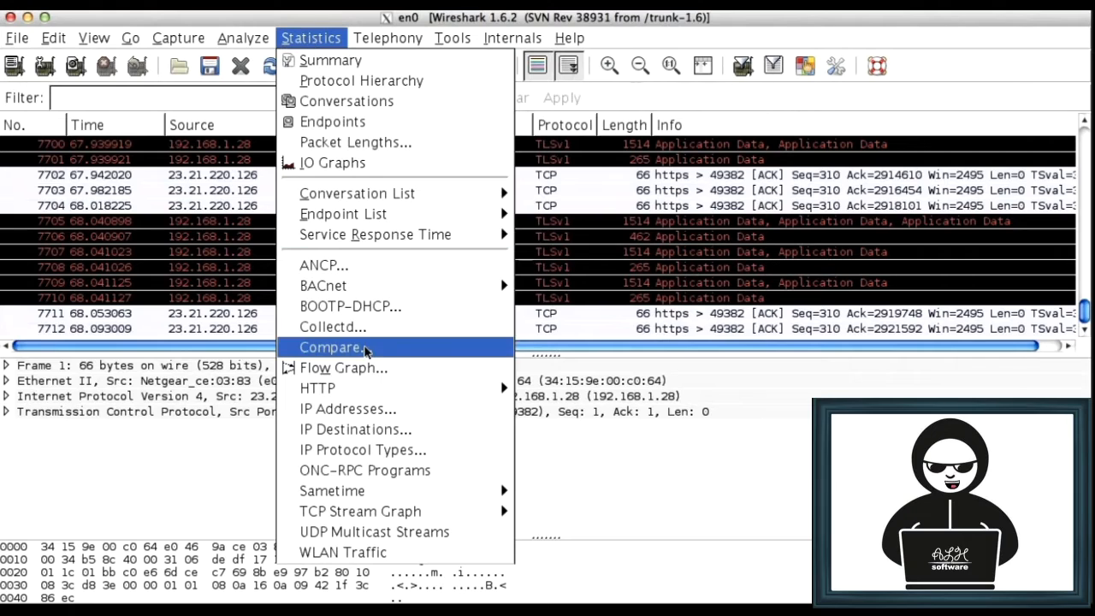
{"action": "mouse_move", "coordinate": [386, 511]}
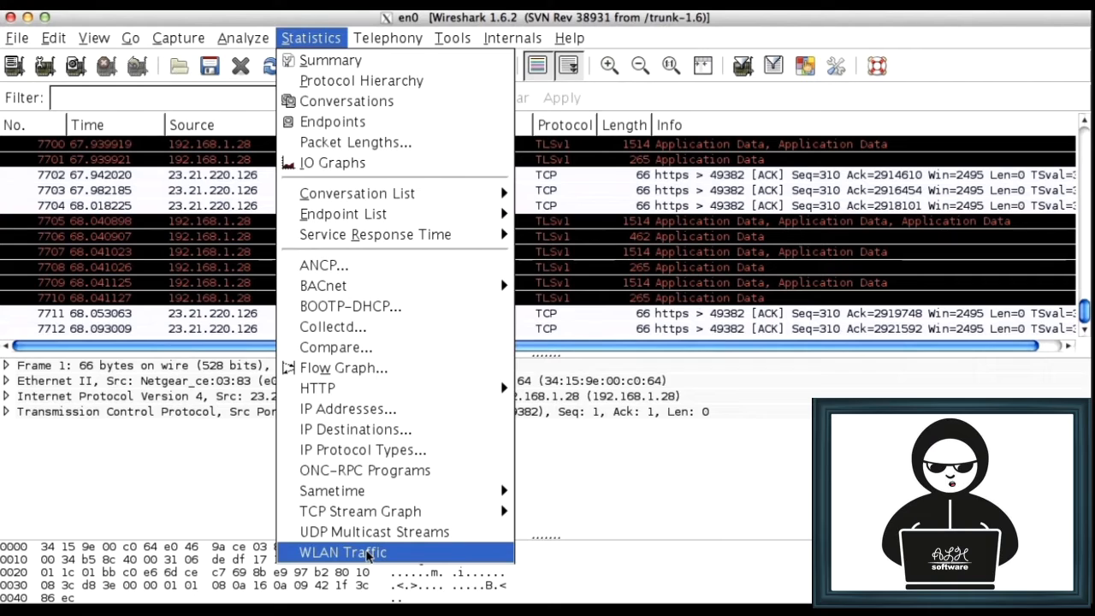
{"action": "mouse_move", "coordinate": [243, 37]}
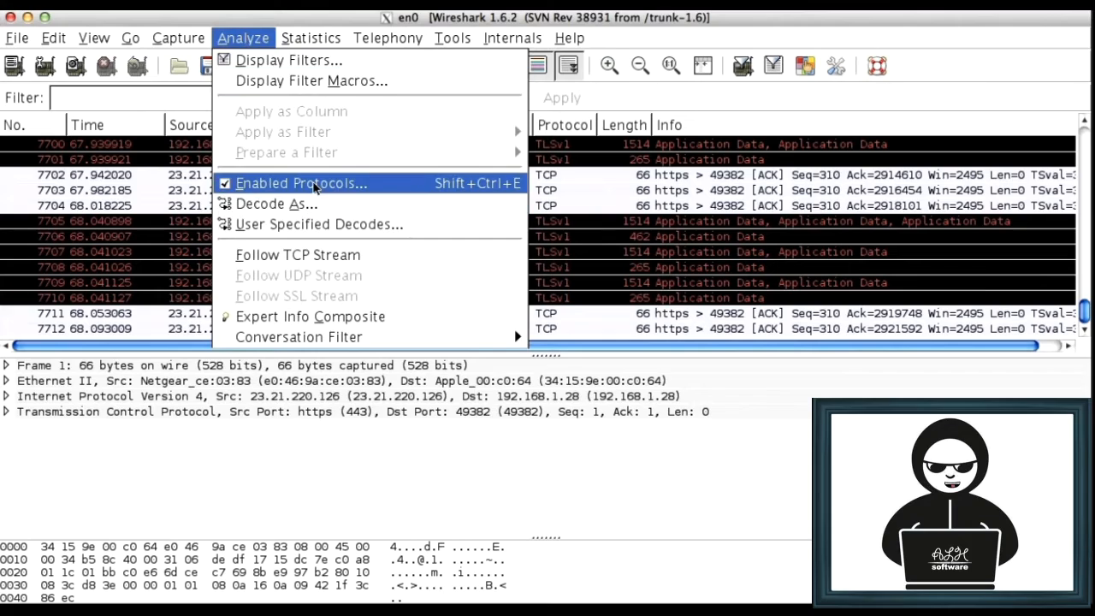
{"action": "left_click", "coordinate": [314, 185]}
{"action": "scroll", "coordinate": [400, 302], "scroll_direction": "down", "scroll_amount": 15}
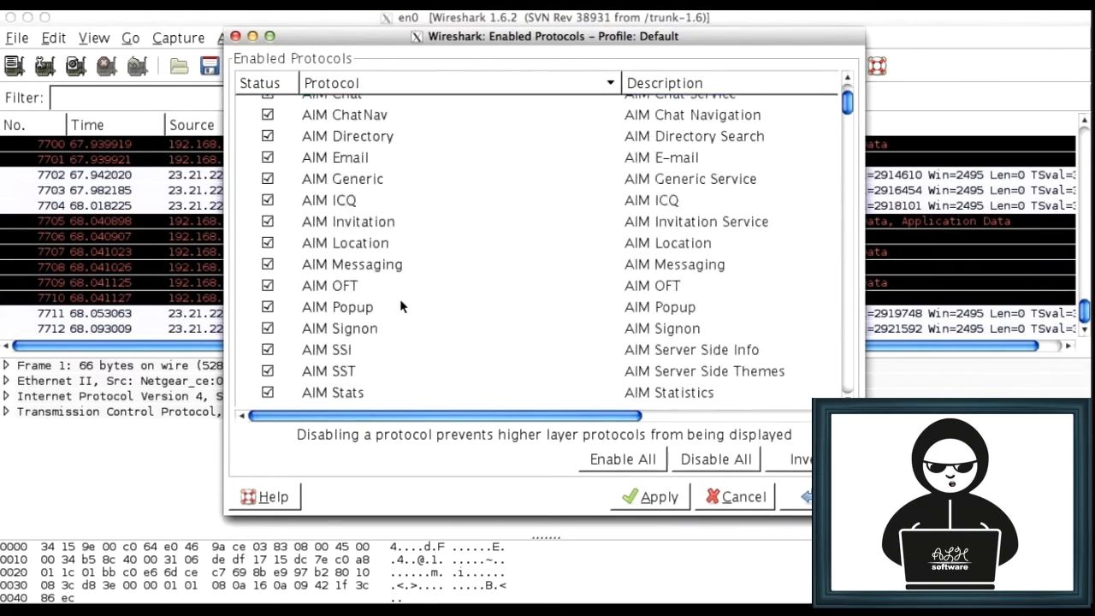
{"action": "scroll", "coordinate": [399, 304], "scroll_direction": "down", "scroll_amount": 20}
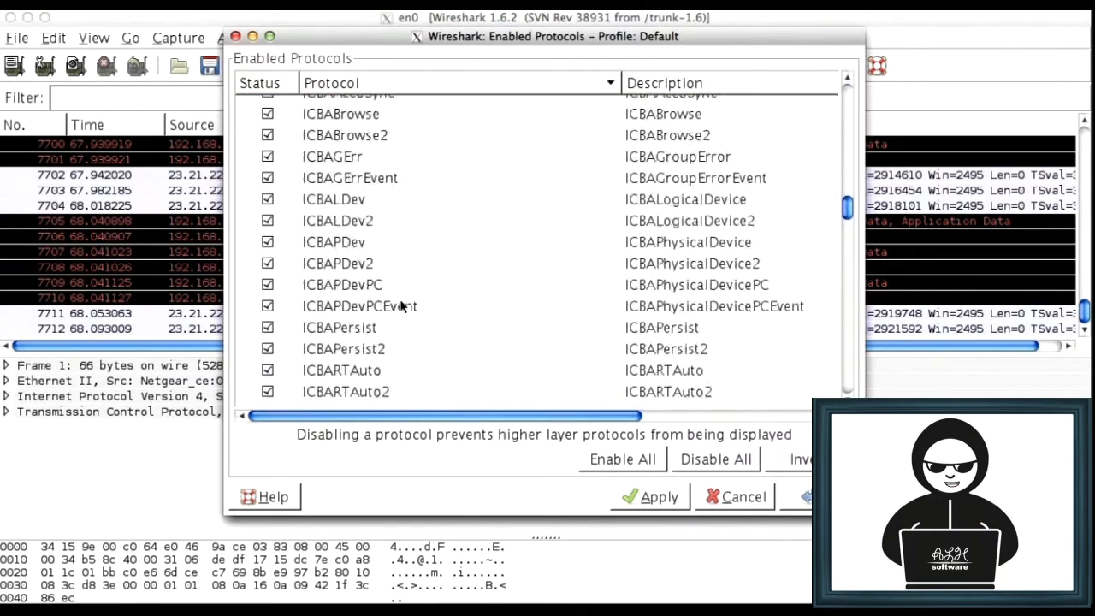
{"action": "scroll", "coordinate": [399, 304], "scroll_direction": "down", "scroll_amount": 20}
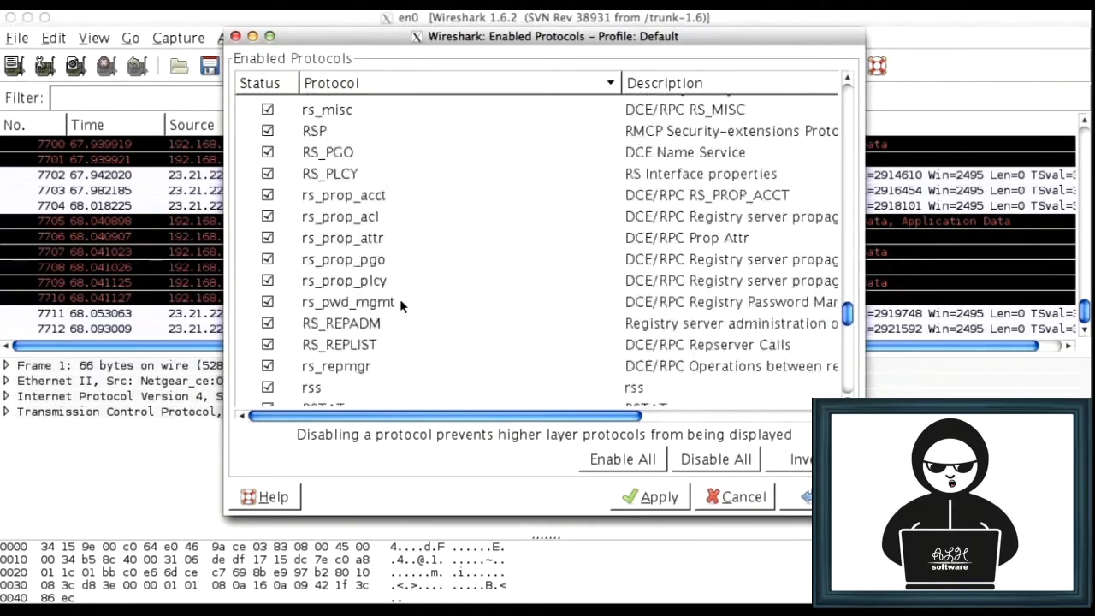
{"action": "scroll", "coordinate": [399, 303], "scroll_direction": "down", "scroll_amount": 20}
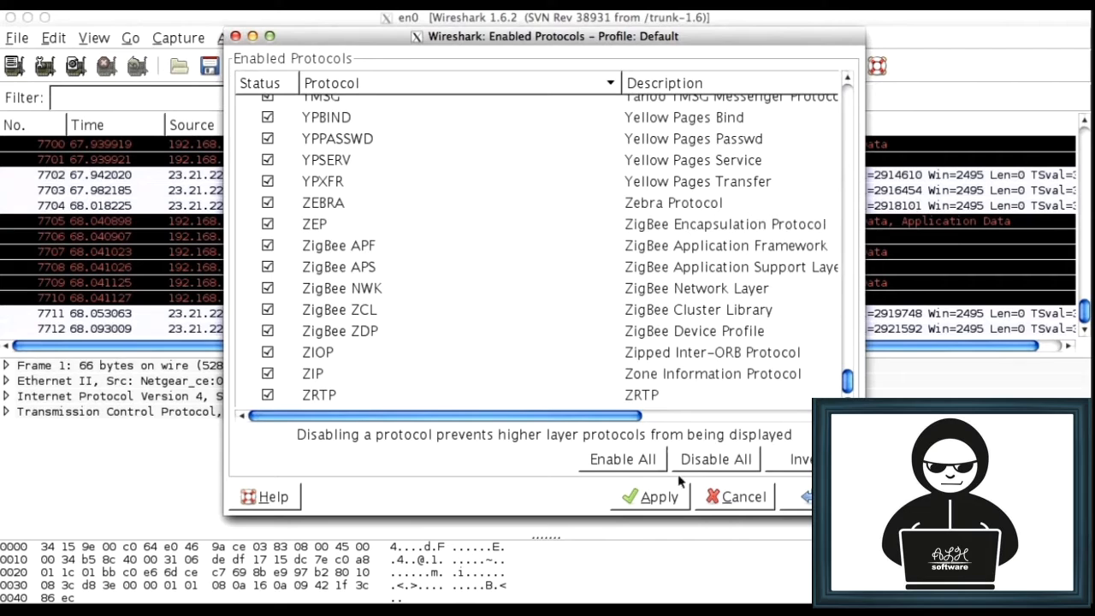
{"action": "left_click", "coordinate": [740, 503]}
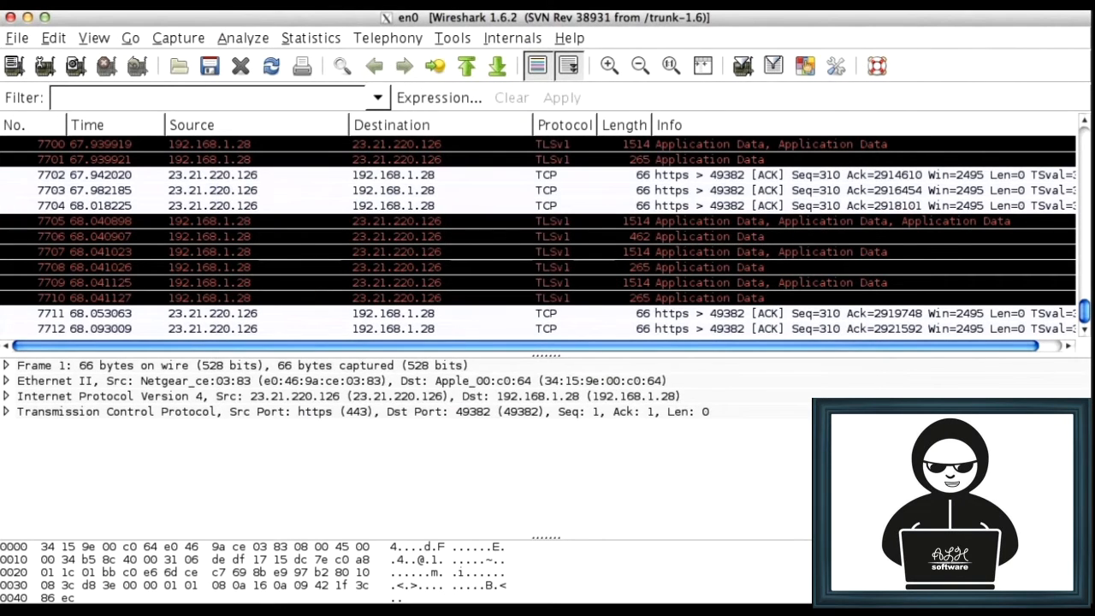
Browse the Decode As transport protocols for TCP source port 443, highlight HTTP, and close without applying it
{"action": "left_click", "coordinate": [244, 37]}
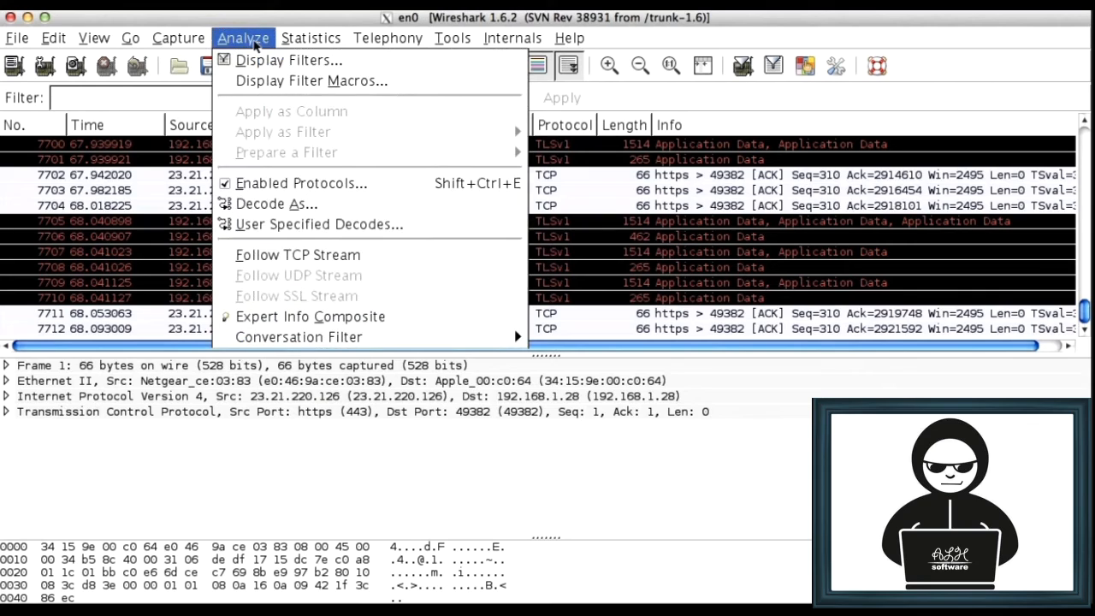
{"action": "left_click", "coordinate": [298, 205]}
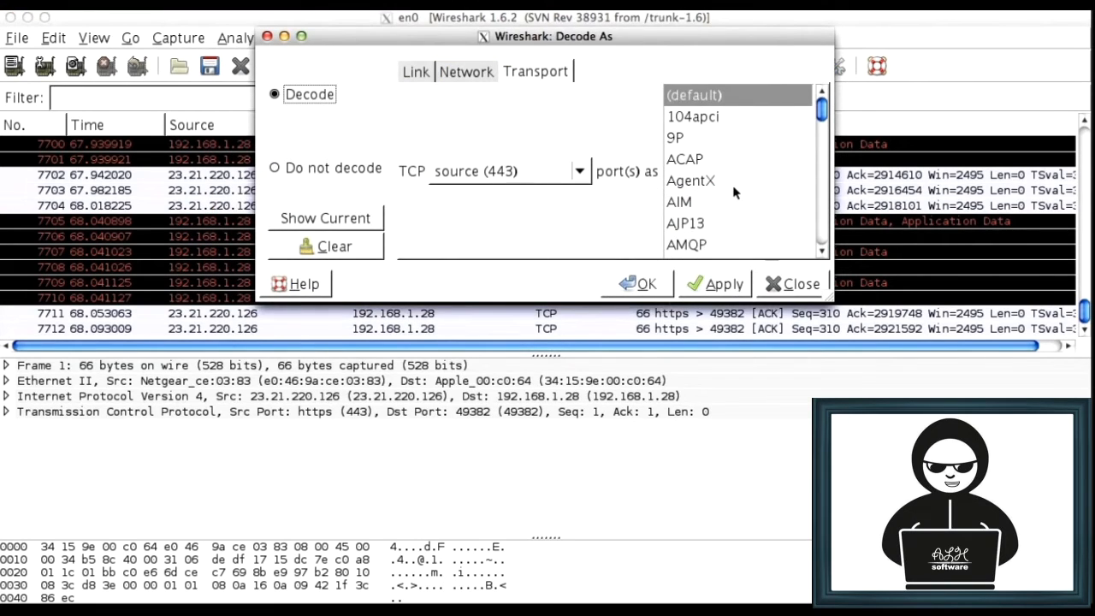
{"action": "scroll", "coordinate": [732, 184], "scroll_direction": "down", "scroll_amount": 5}
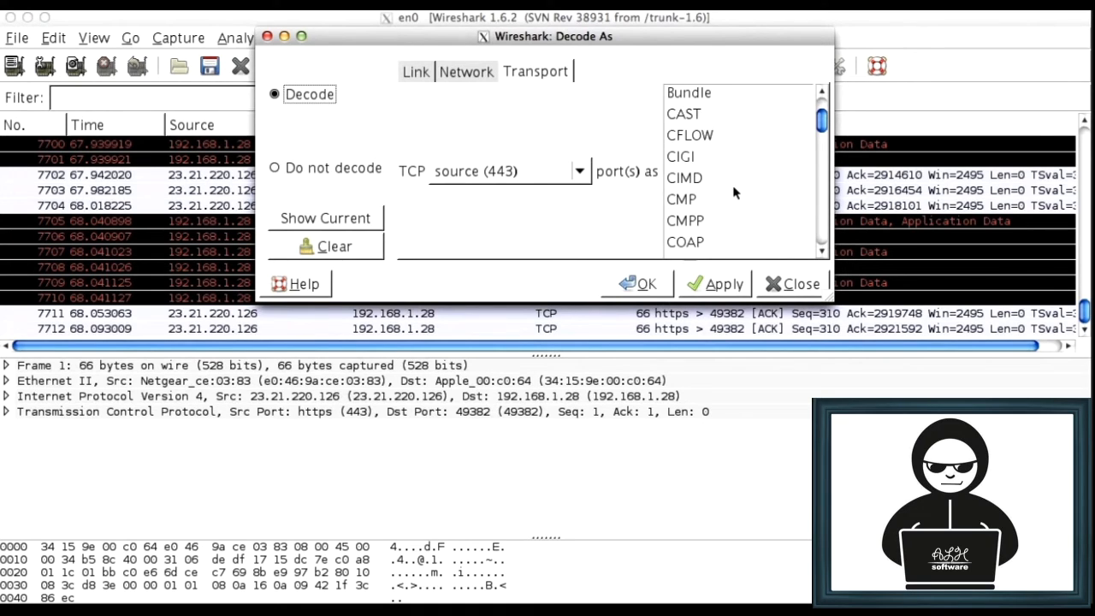
{"action": "scroll", "coordinate": [732, 184], "scroll_direction": "down", "scroll_amount": 15}
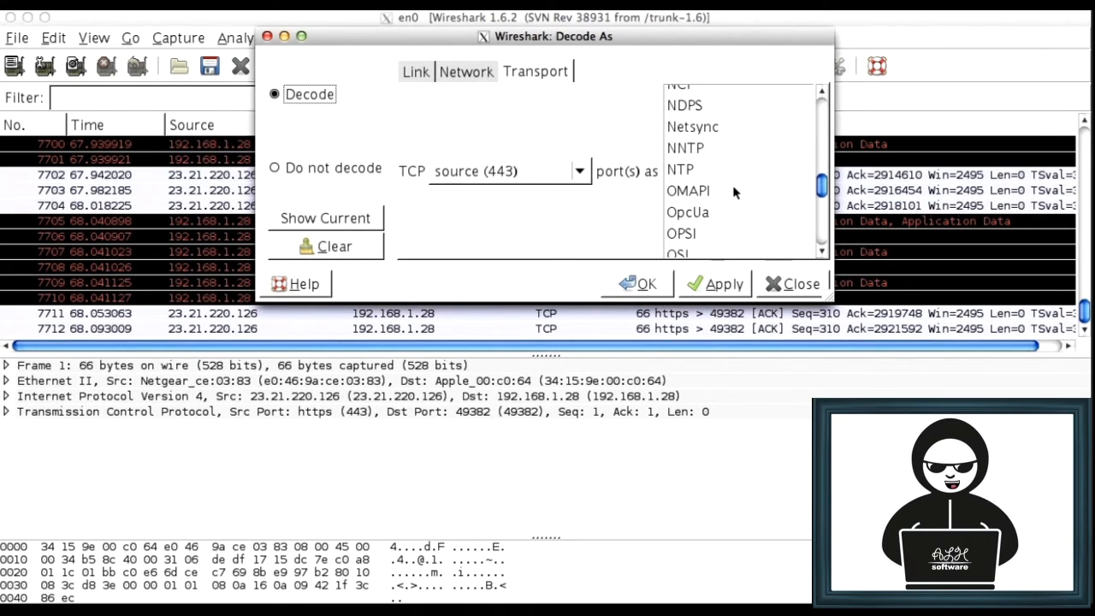
{"action": "scroll", "coordinate": [732, 185], "scroll_direction": "down", "scroll_amount": 15}
{"action": "scroll", "coordinate": [733, 192], "scroll_direction": "up", "scroll_amount": 20}
{"action": "left_click", "coordinate": [694, 123]}
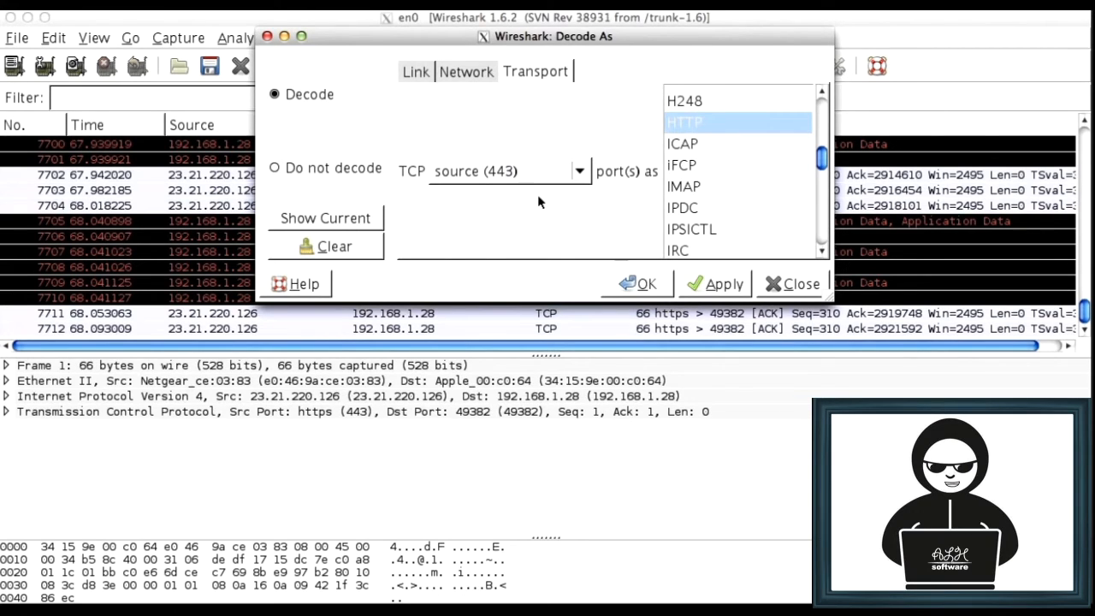
{"action": "left_click", "coordinate": [791, 285]}
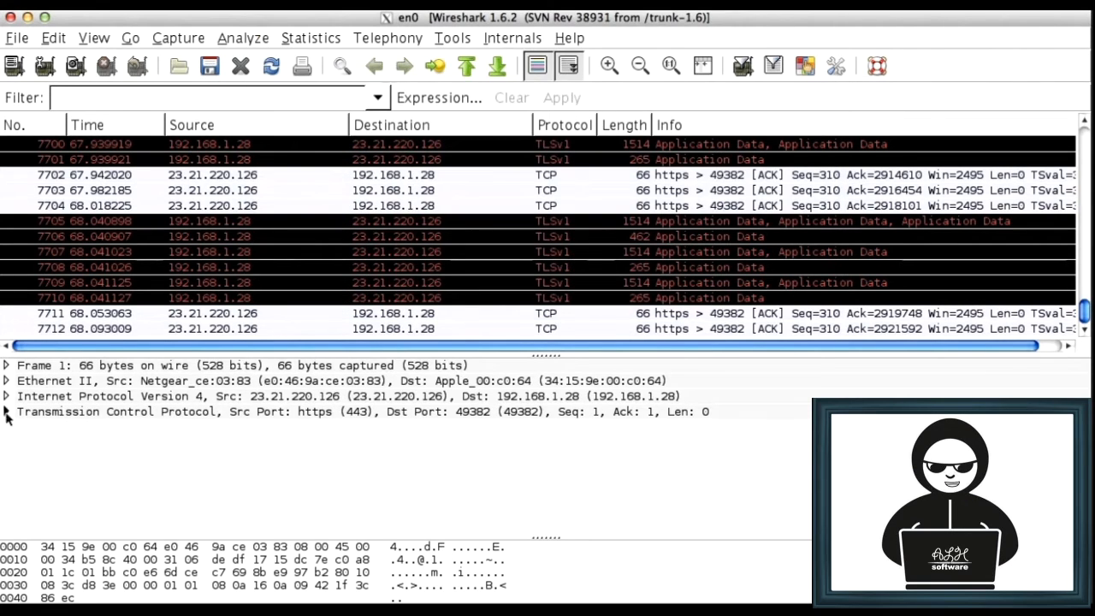
Expand frame 1's Transmission Control Protocol details, review the header fields, and collapse them again
{"action": "left_click", "coordinate": [6, 411]}
{"action": "scroll", "coordinate": [102, 479], "scroll_direction": "down", "scroll_amount": 2}
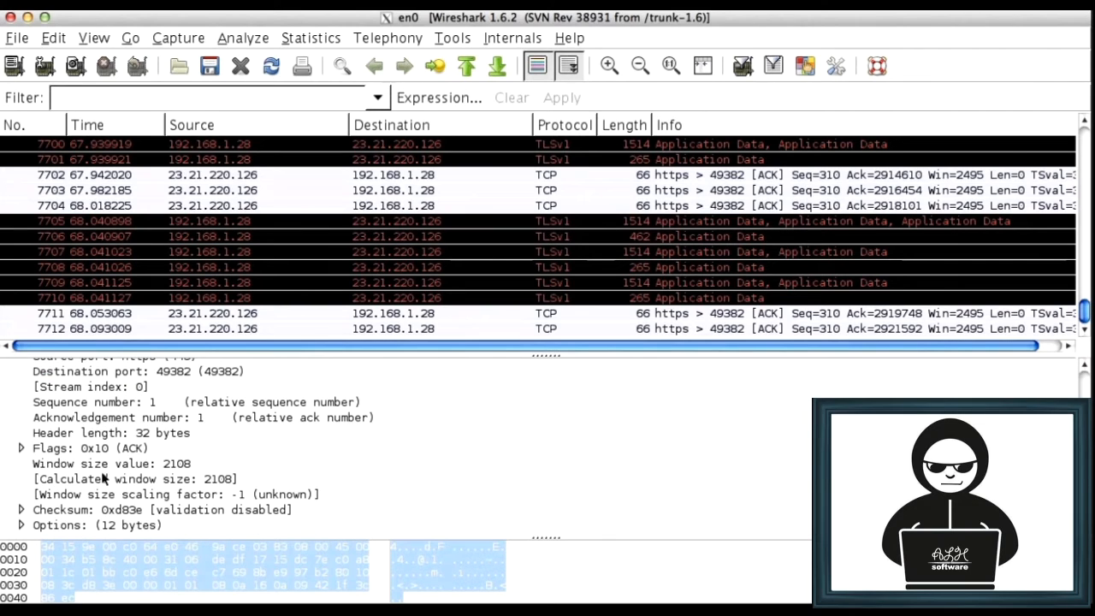
{"action": "scroll", "coordinate": [57, 497], "scroll_direction": "up", "scroll_amount": 3}
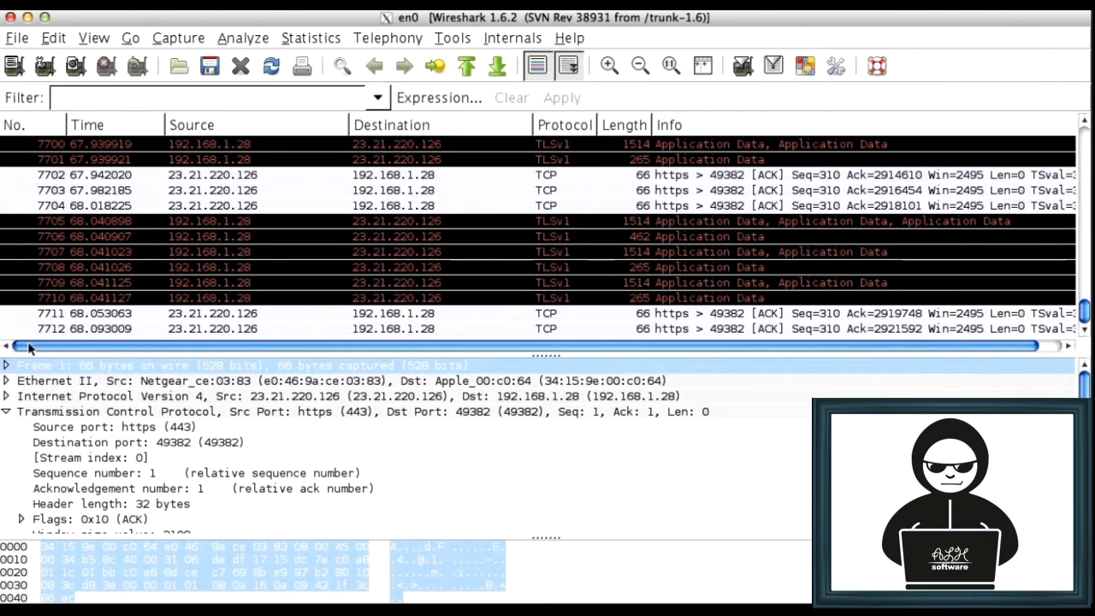
{"action": "left_click", "coordinate": [6, 413]}
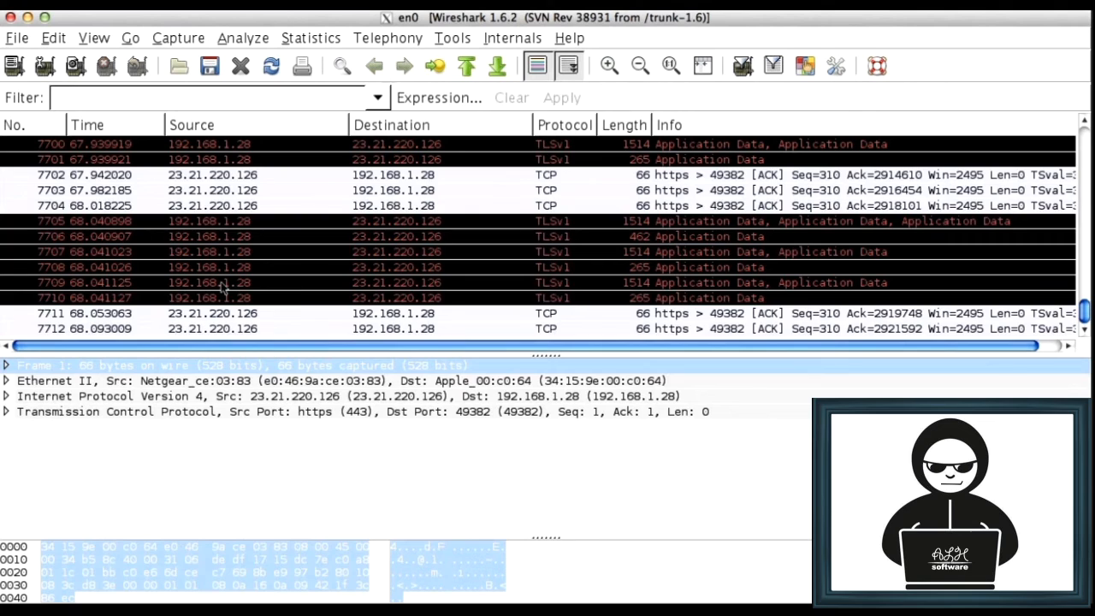
Filter the packet list with the display filter http and select packet 3326, the 304 Not Modified response from 8.7.25.94
{"action": "scroll", "coordinate": [222, 289], "scroll_direction": "up", "scroll_amount": 10}
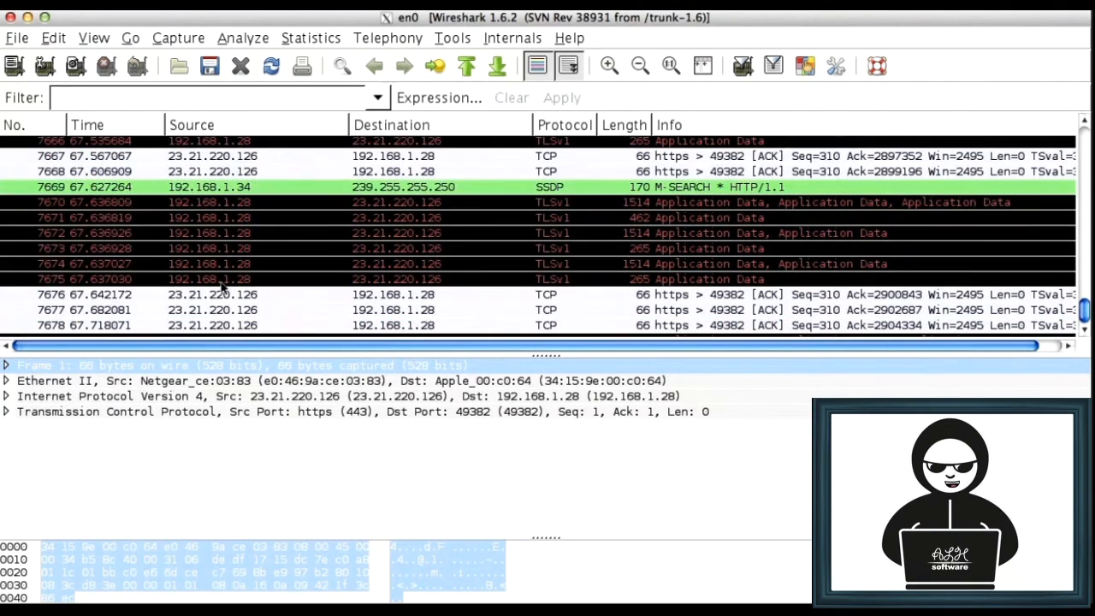
{"action": "scroll", "coordinate": [223, 289], "scroll_direction": "up", "scroll_amount": 5}
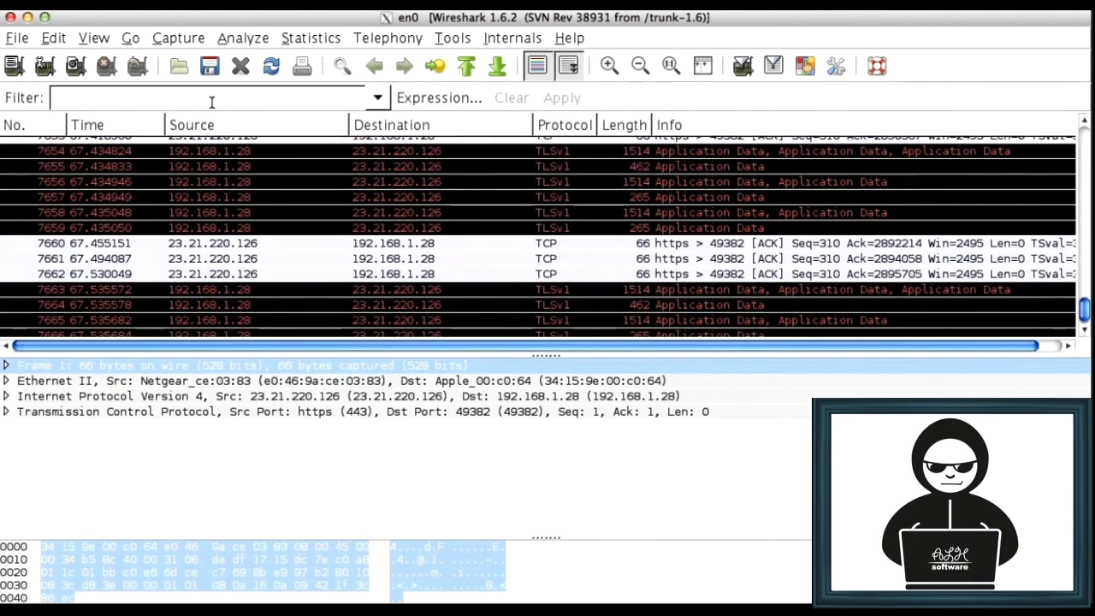
{"action": "left_click", "coordinate": [211, 97]}
{"action": "type", "text": "http"}
{"action": "key", "text": "Return"}
{"action": "scroll", "coordinate": [440, 211], "scroll_direction": "down", "scroll_amount": 15}
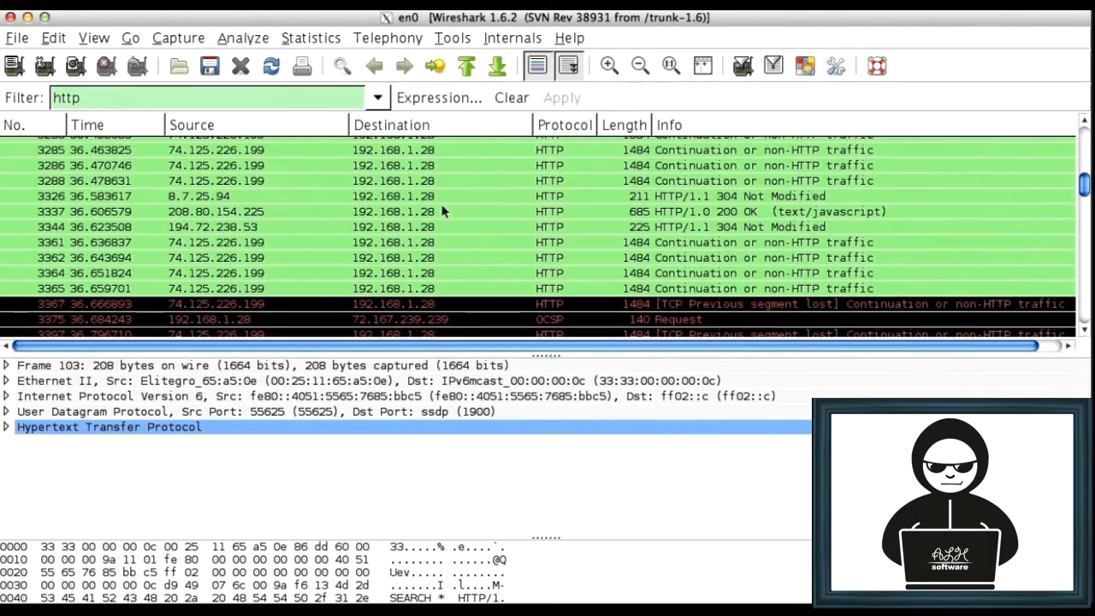
{"action": "left_click", "coordinate": [416, 197]}
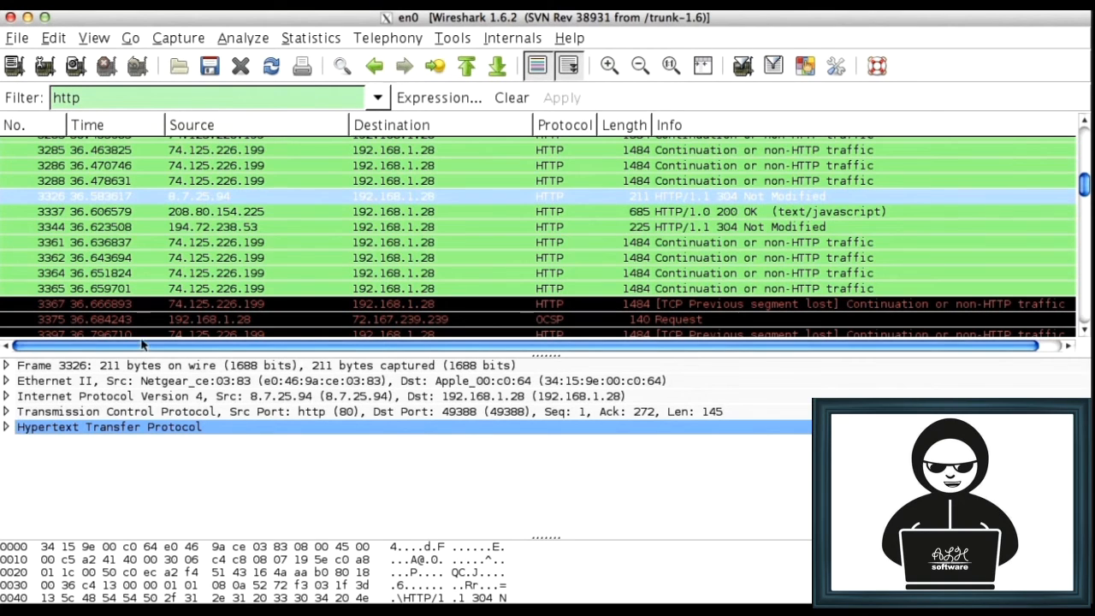
Follow the TCP stream of packet 3444, the Wikipedia load.php GET request, and read through the entire conversation
{"action": "scroll", "coordinate": [184, 246], "scroll_direction": "down", "scroll_amount": 5}
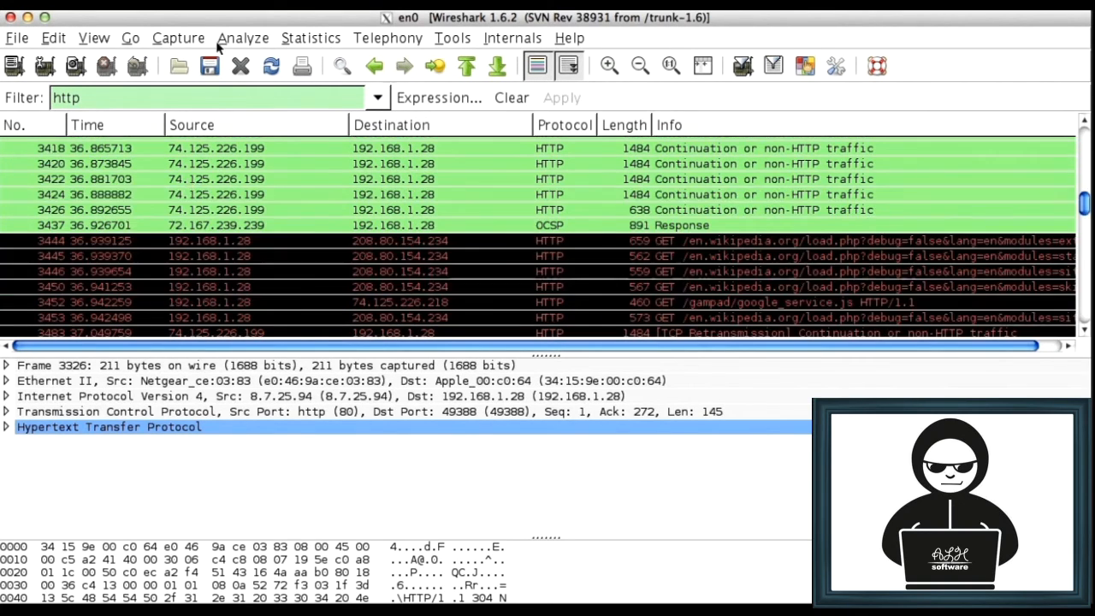
{"action": "left_click", "coordinate": [184, 243]}
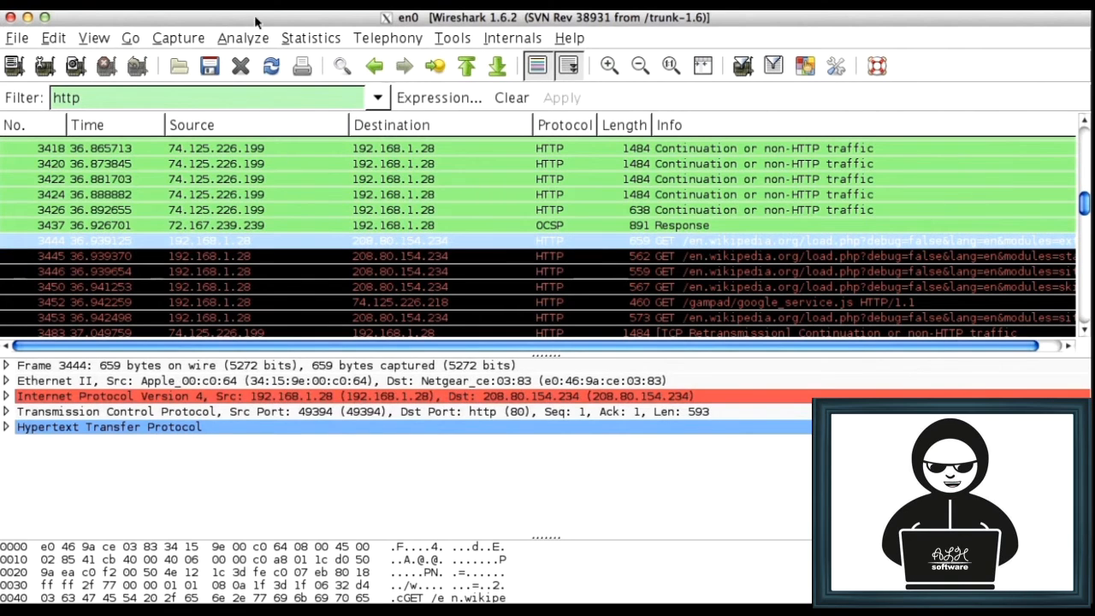
{"action": "left_click", "coordinate": [240, 39]}
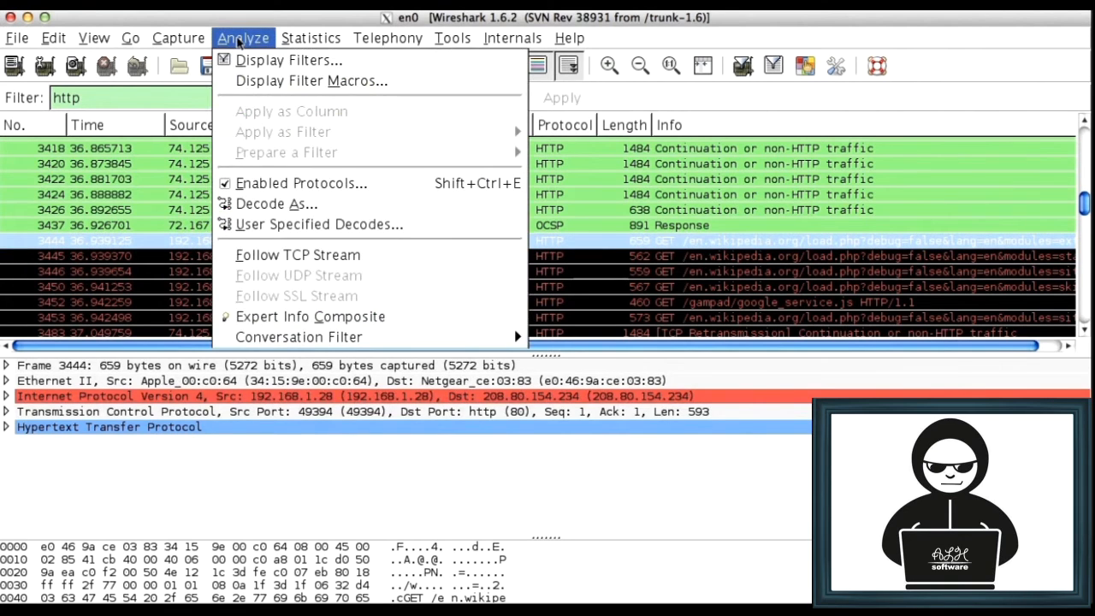
{"action": "left_click", "coordinate": [281, 256]}
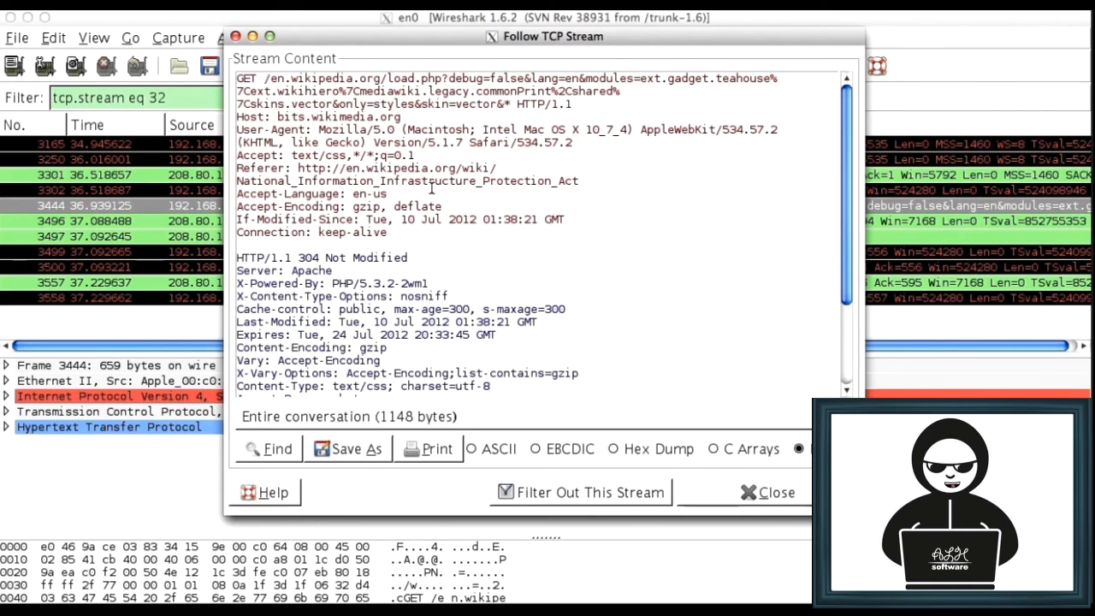
{"action": "scroll", "coordinate": [431, 188], "scroll_direction": "down", "scroll_amount": 3}
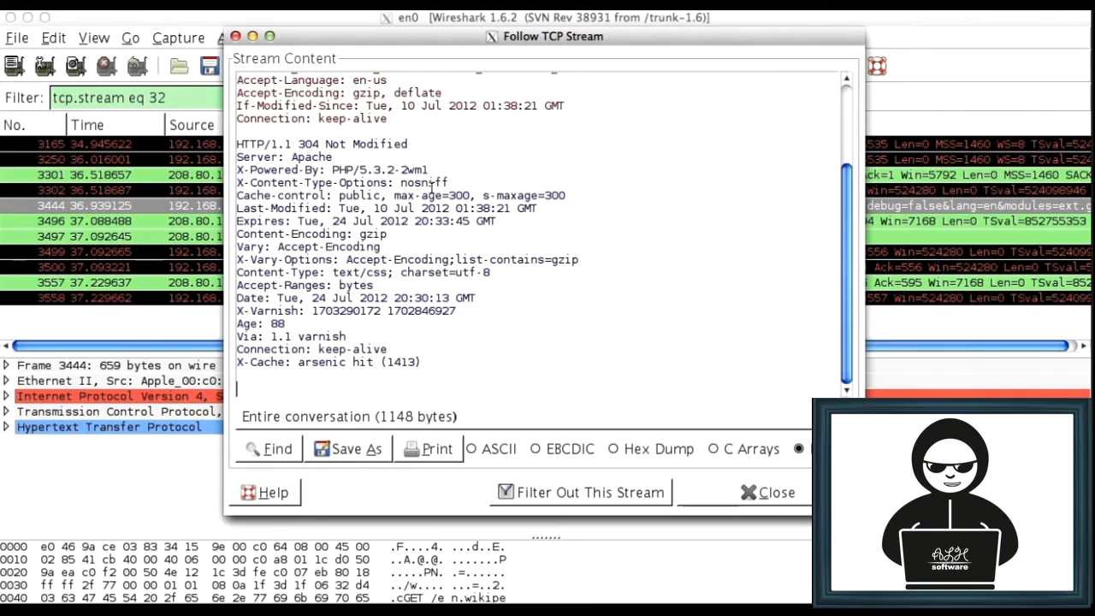
{"action": "scroll", "coordinate": [432, 188], "scroll_direction": "up", "scroll_amount": 3}
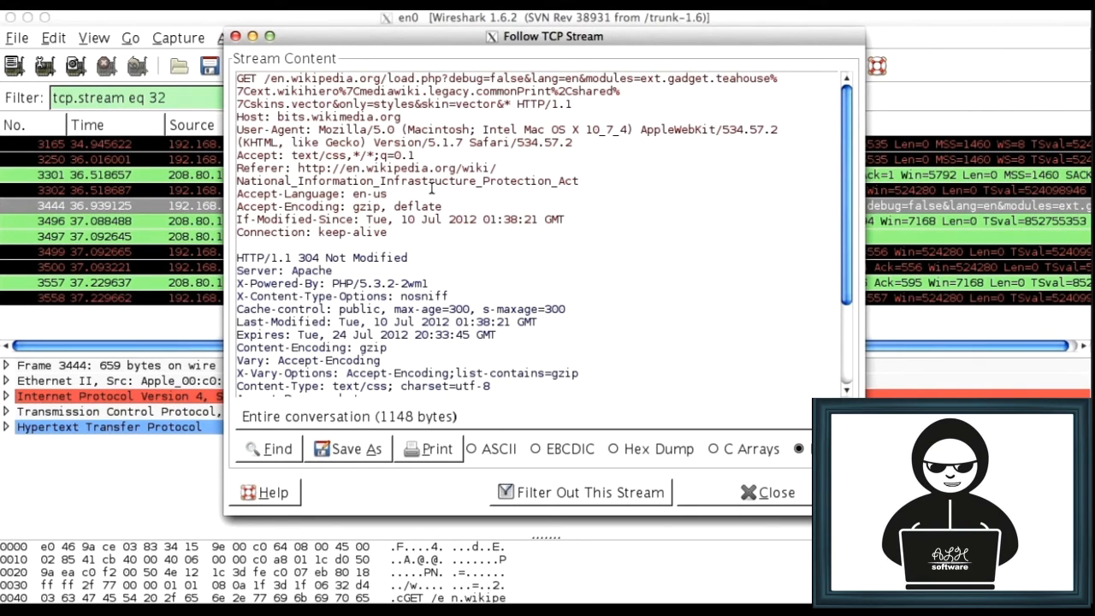
Display the followed stream's content as ASCII and switch it to EBCDIC
{"action": "left_click", "coordinate": [498, 452]}
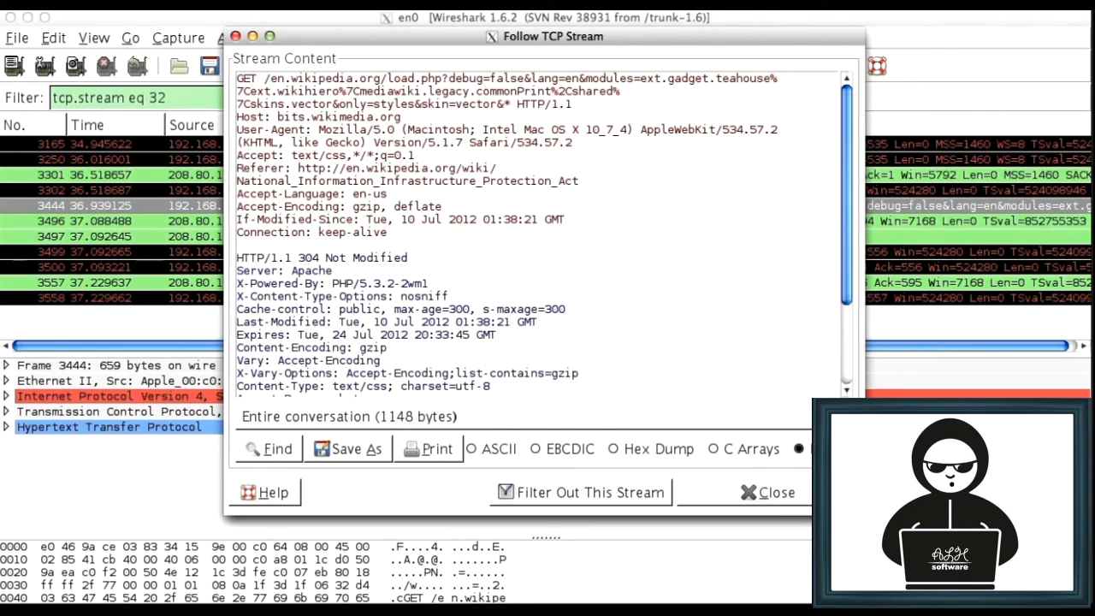
{"action": "left_click", "coordinate": [489, 451]}
{"action": "left_click", "coordinate": [568, 450]}
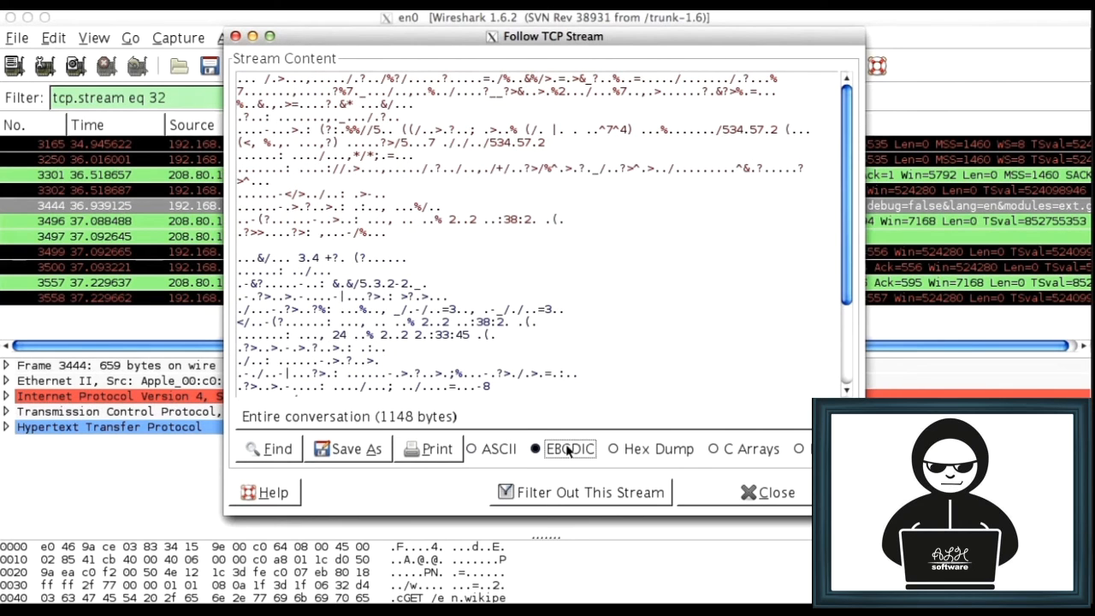
View the followed stream's content as Hex Dump, as C Arrays, and in Raw format
{"action": "left_click", "coordinate": [655, 450]}
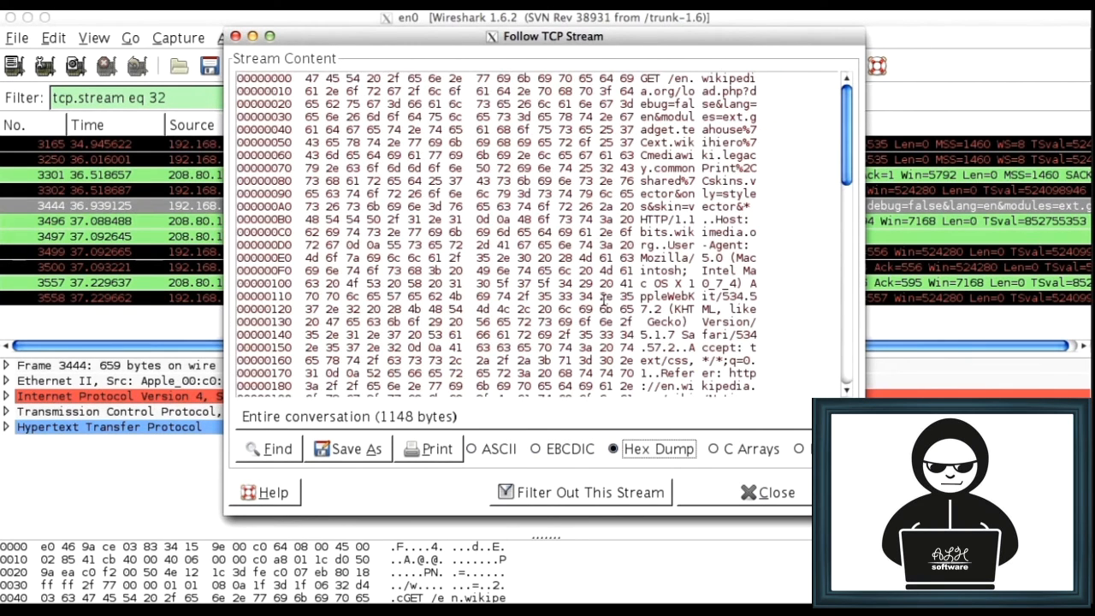
{"action": "left_click", "coordinate": [712, 449]}
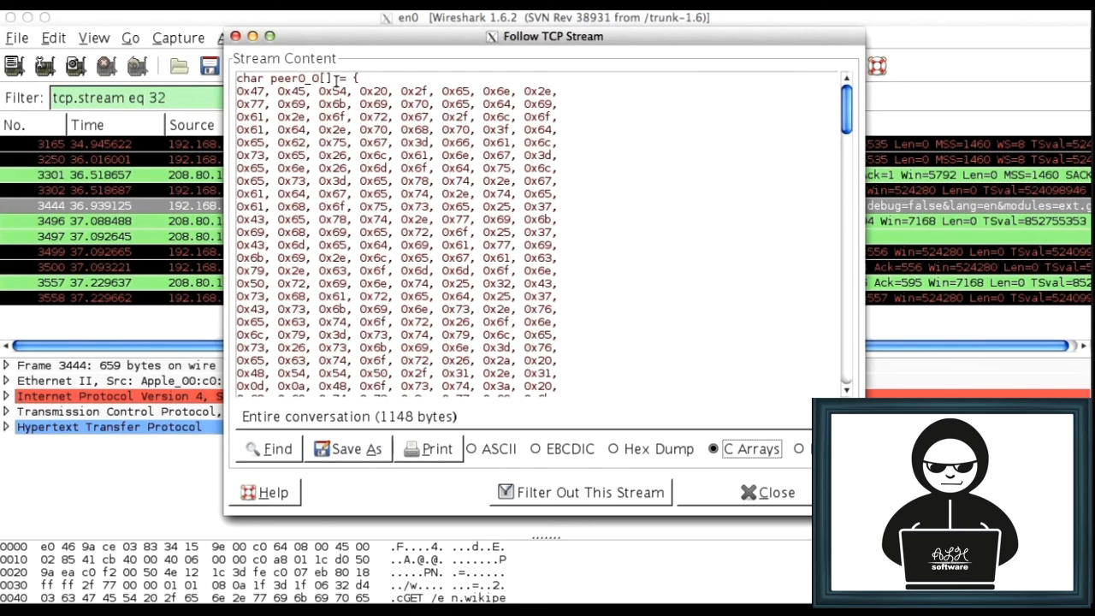
{"action": "left_click", "coordinate": [799, 449]}
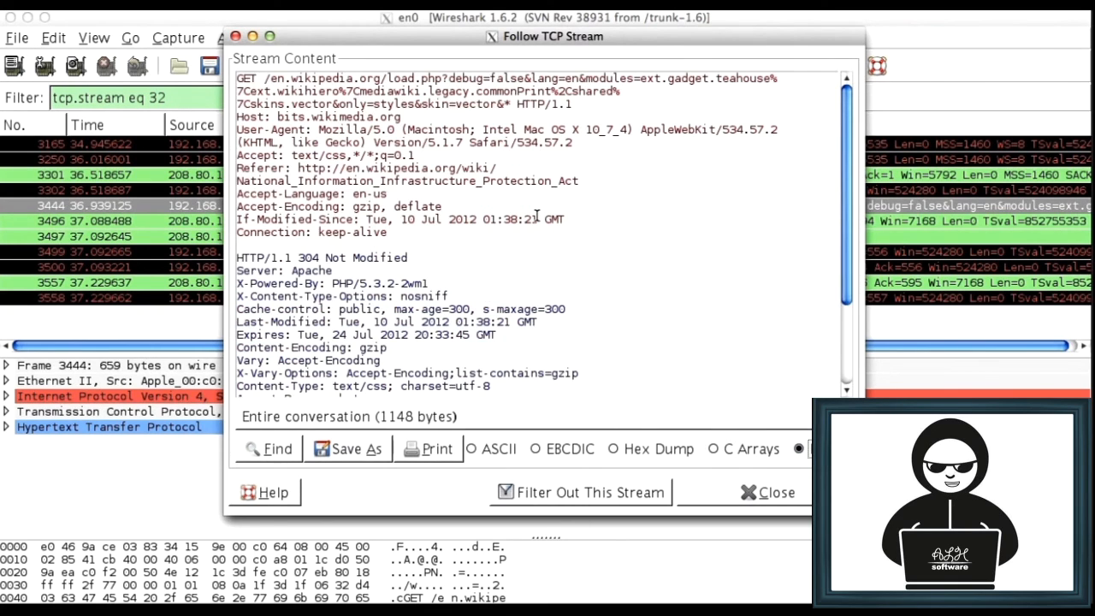
View only the stream's traffic from 192.168.1.28:49394 to 208.80.154.234:http and the reverse direction, and close the stream window
{"action": "left_click", "coordinate": [467, 418]}
{"action": "left_click", "coordinate": [462, 441]}
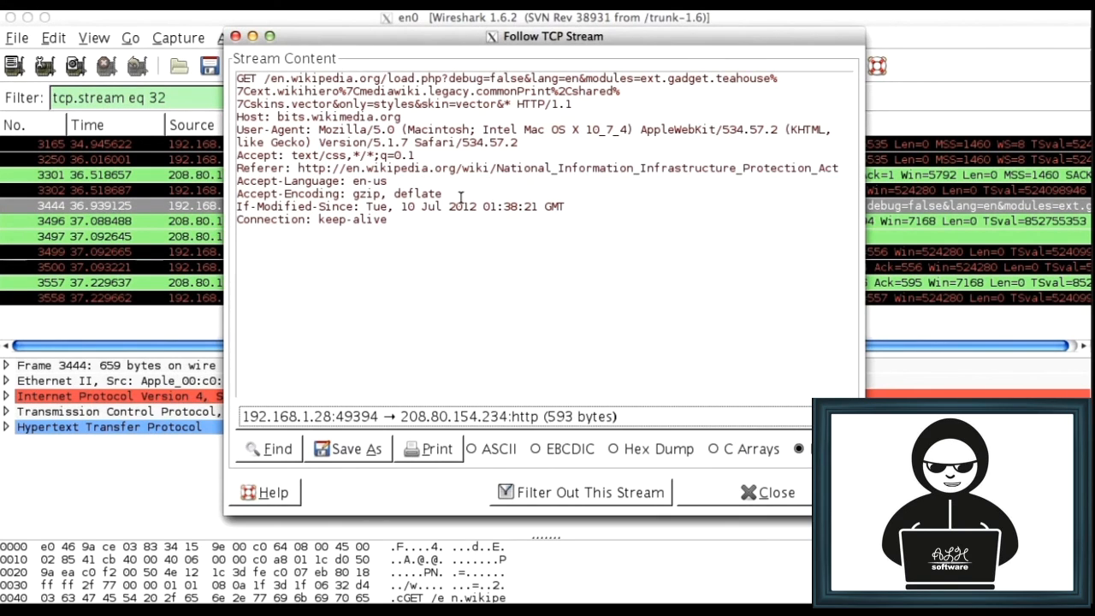
{"action": "left_click", "coordinate": [481, 415]}
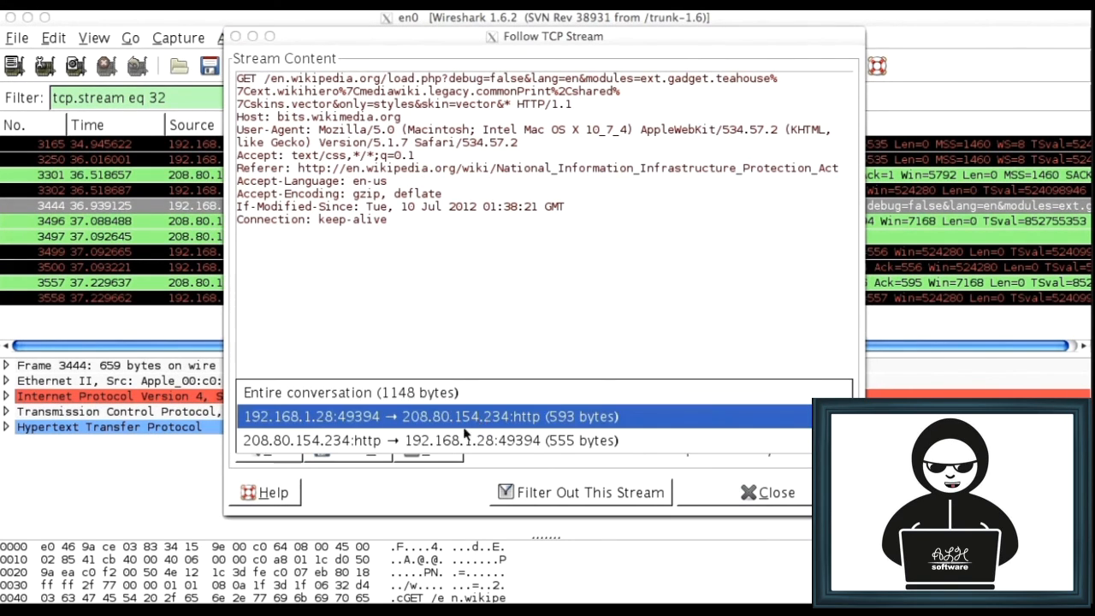
{"action": "left_click", "coordinate": [462, 440]}
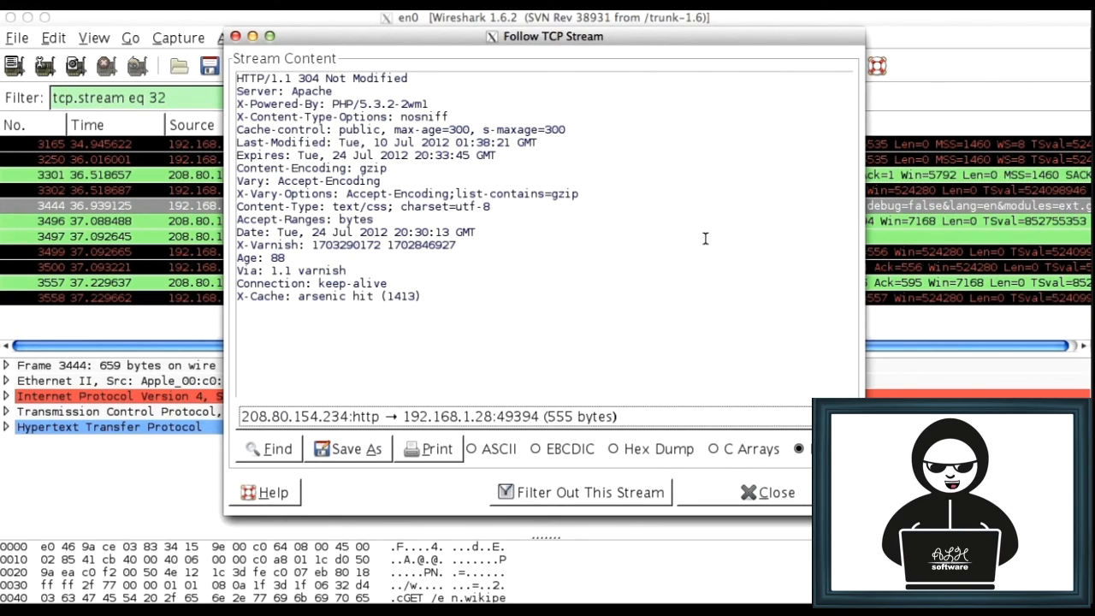
{"action": "left_click", "coordinate": [762, 494]}
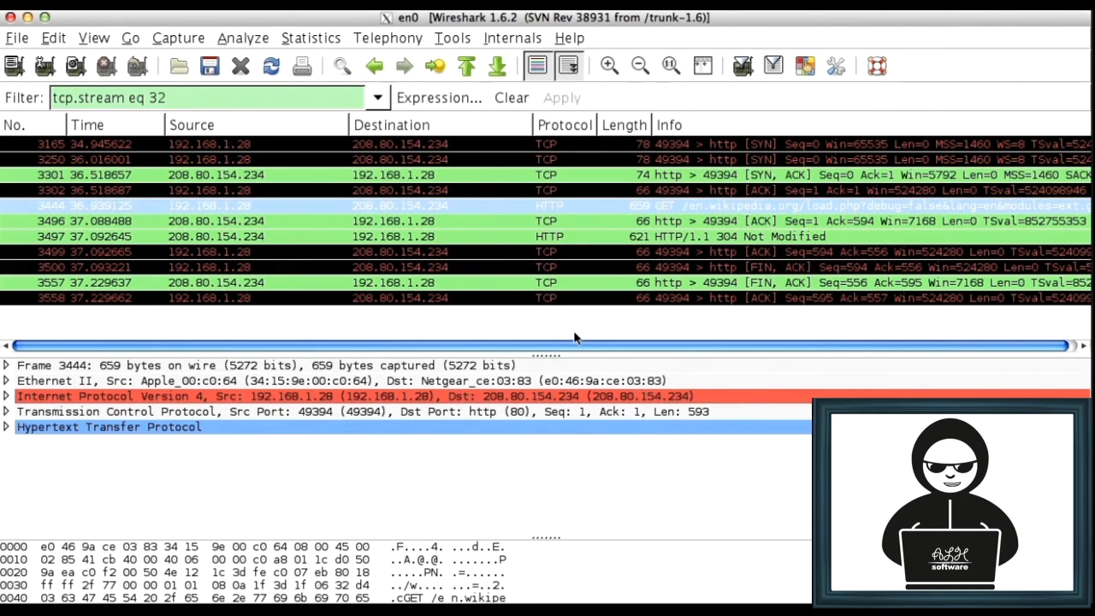